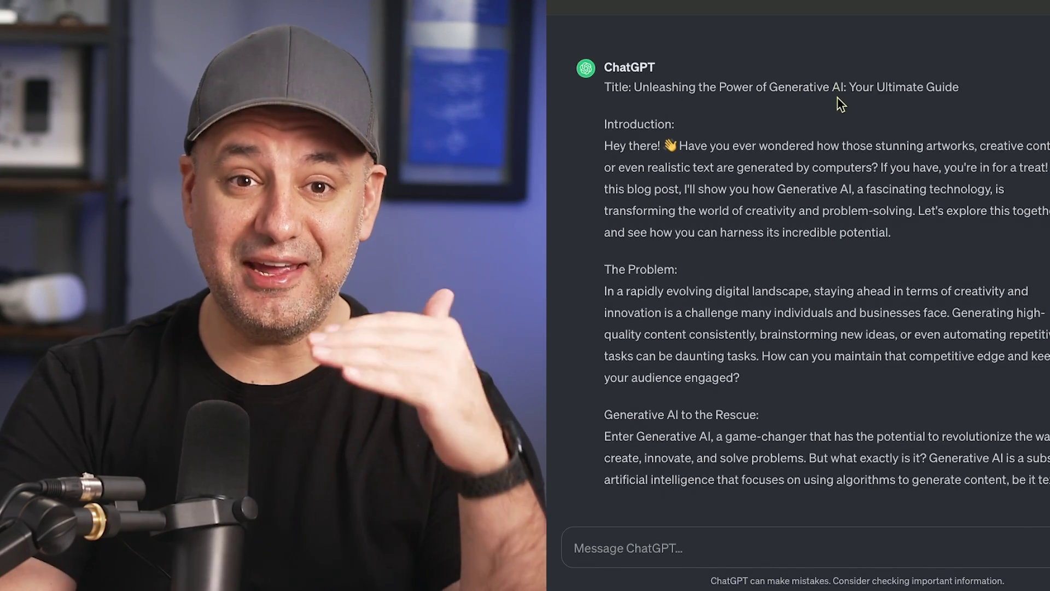
# Step: Scroll up and down the new chat to review the pasted style-analysis priming prompt
pyautogui.scroll(2, 841, 103)
pyautogui.scroll(-2, 750, 110)
pyautogui.scroll(2, 742, 88)
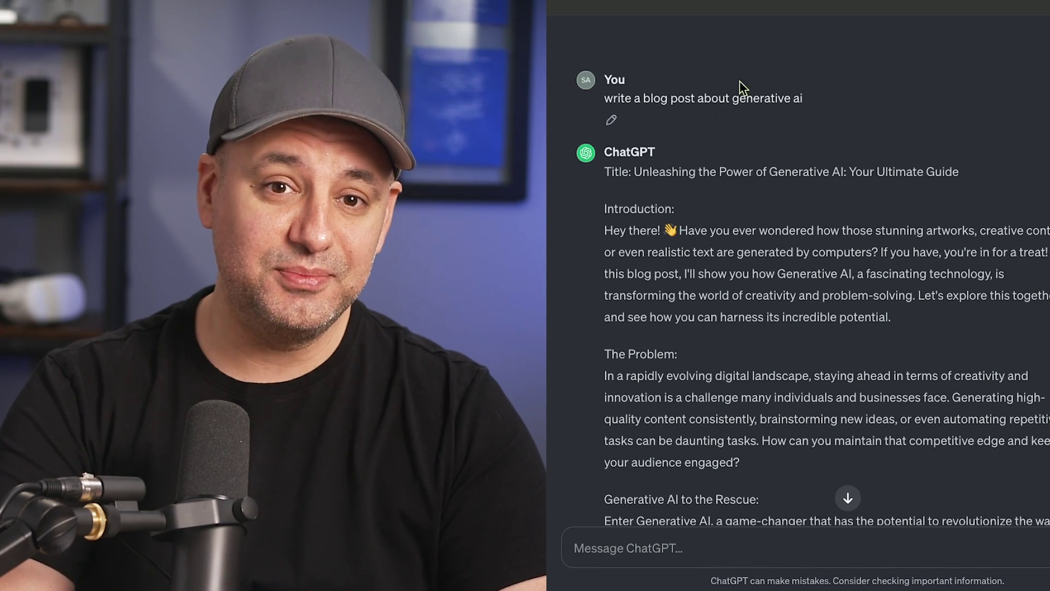
pyautogui.scroll(-2, 727, 97)
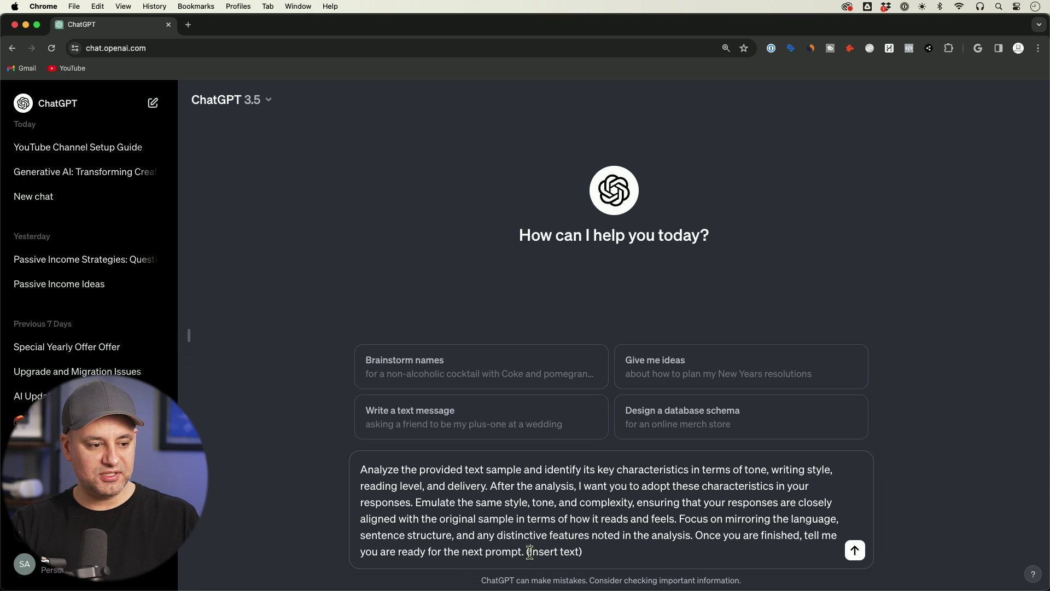
# Step: Replace the '(Insert text)' placeholder with the YouTube-channel writing sample and send the prompt
pyautogui.moveTo(529, 551); pyautogui.dragTo(585, 549)
pyautogui.press('super+v')
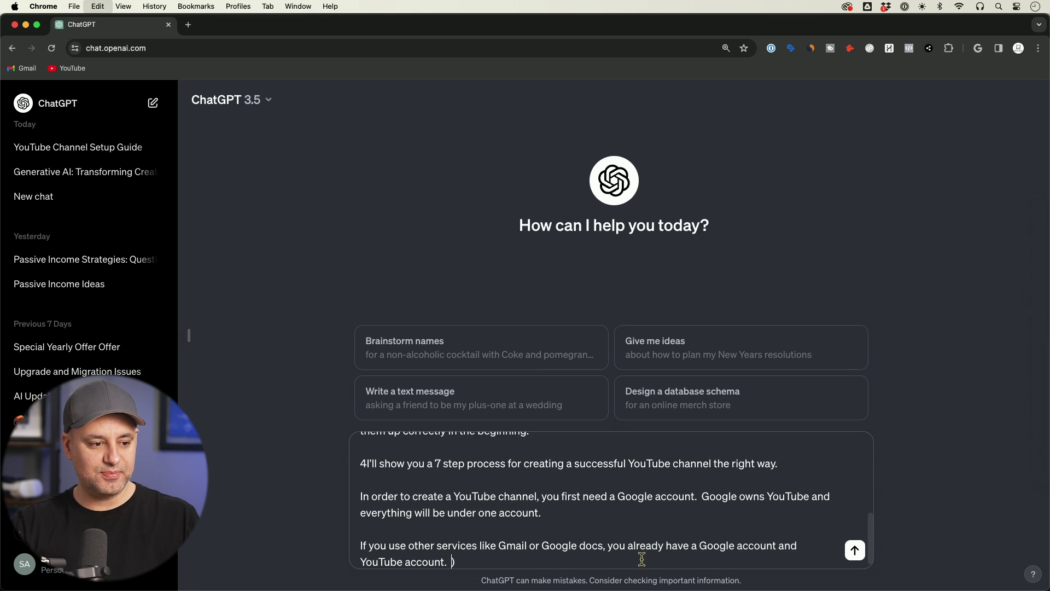
pyautogui.click(854, 549)
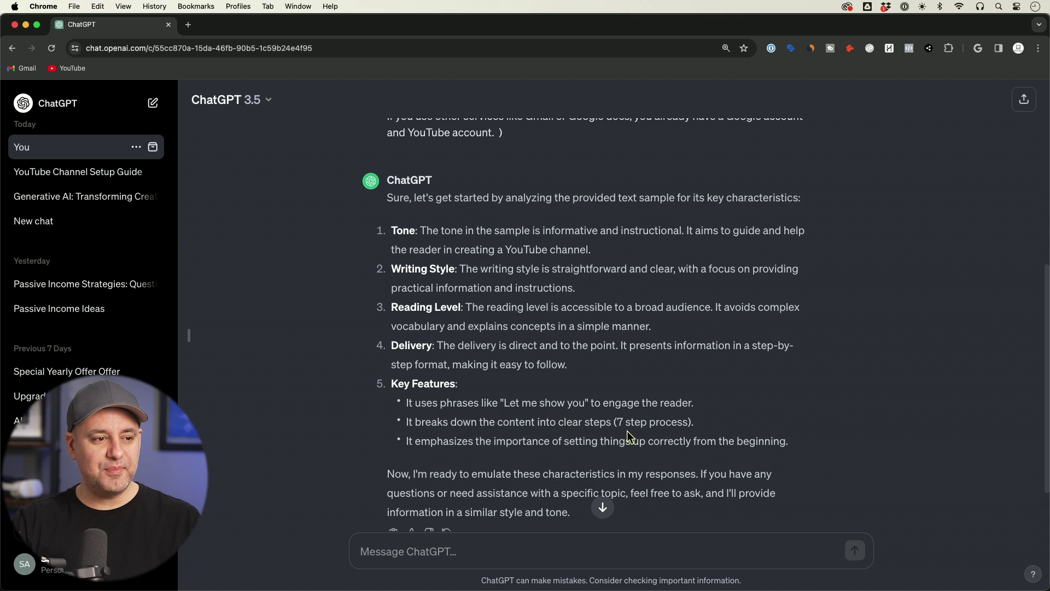
# Step: Highlight the Tone through Delivery items in ChatGPT's style-analysis reply
pyautogui.scroll(-3, 602, 437)
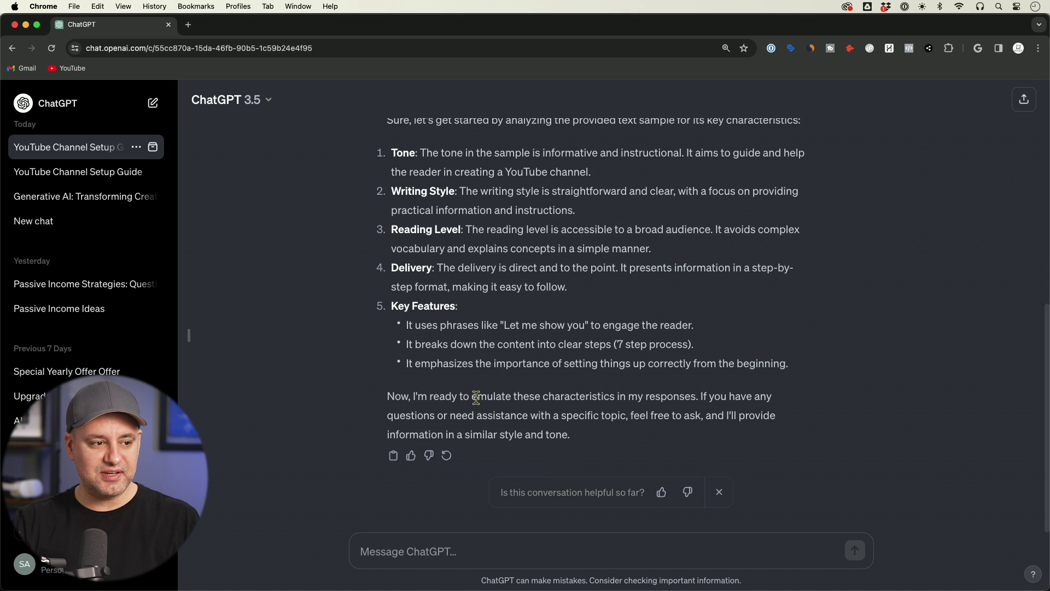
pyautogui.scroll(2, 539, 396)
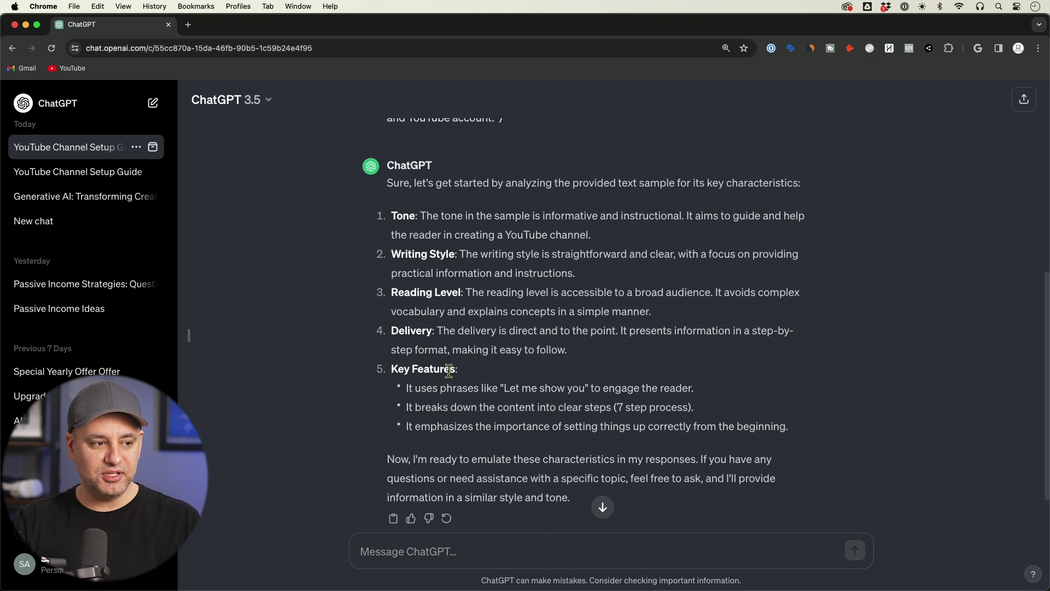
pyautogui.scroll(1, 572, 409)
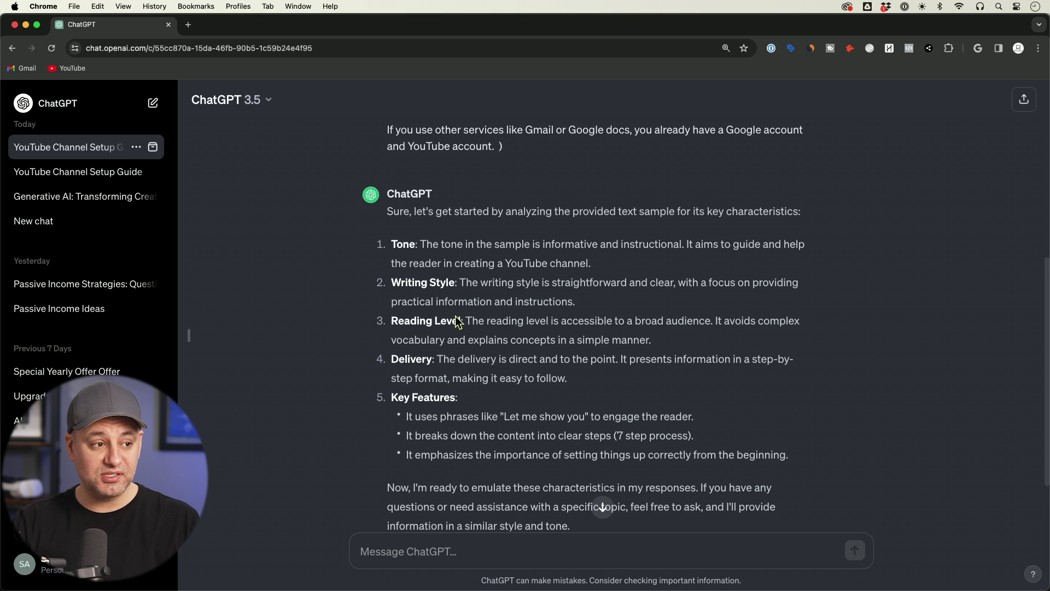
pyautogui.moveTo(392, 246); pyautogui.dragTo(632, 383)
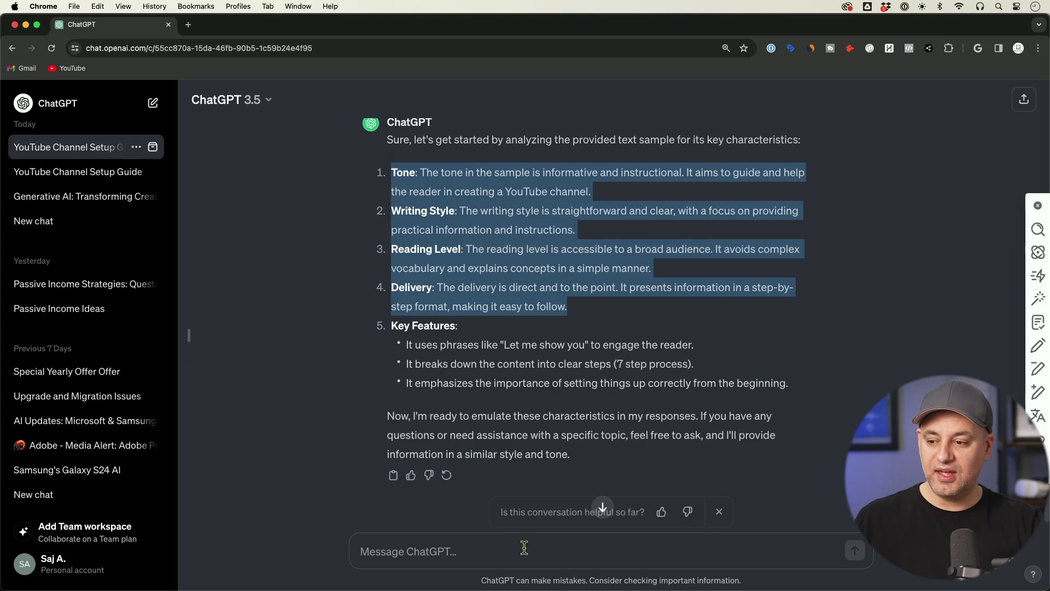
# Step: Select the Tone-through-Delivery analysis, then open Custom instructions from the account menu
pyautogui.click(540, 551)
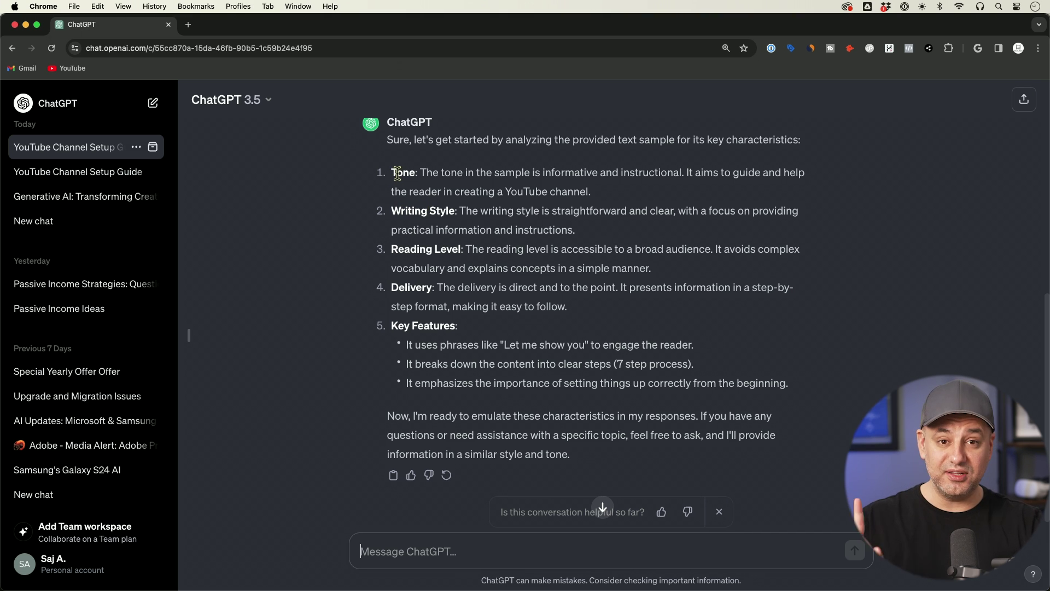
pyautogui.moveTo(390, 172); pyautogui.dragTo(586, 314)
pyautogui.press('cmd+c')
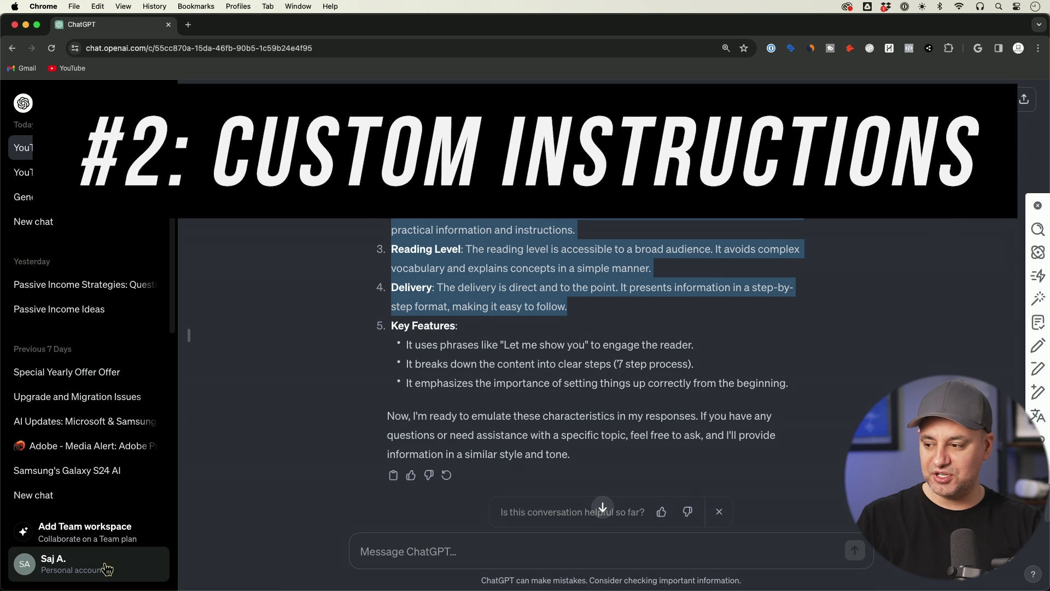
pyautogui.click(129, 565)
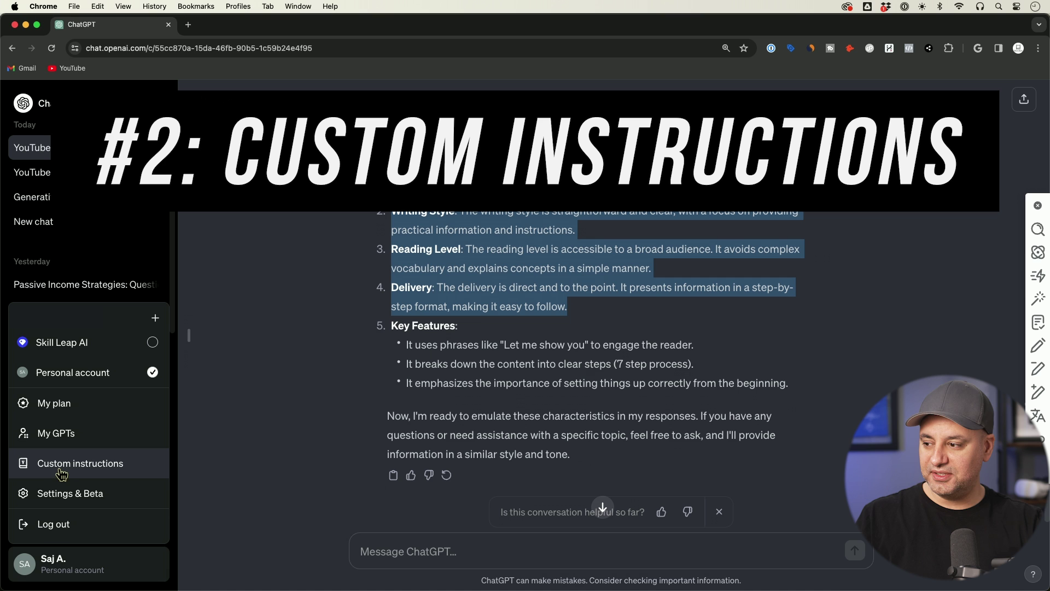
pyautogui.click(122, 473)
pyautogui.moveTo(343, 364); pyautogui.dragTo(533, 377)
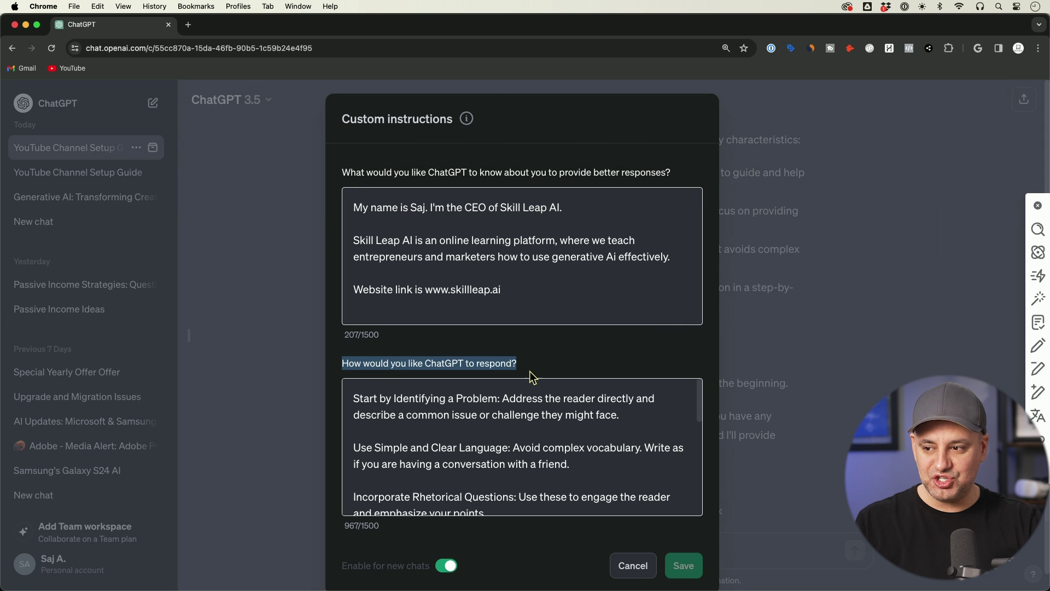
pyautogui.click(411, 392)
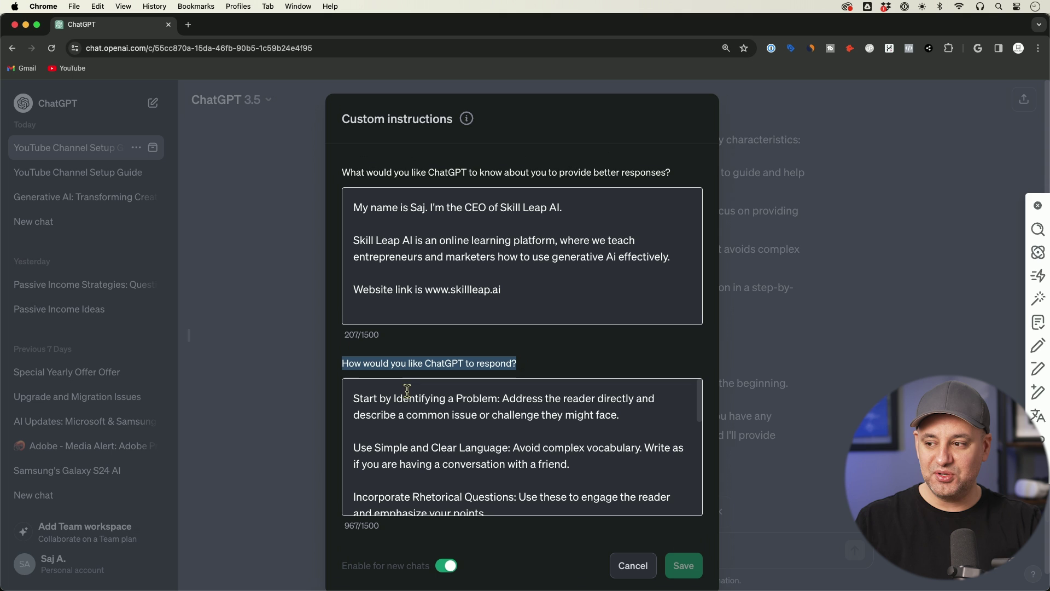
pyautogui.press('cmd+v')
pyautogui.scroll(5, 399, 410)
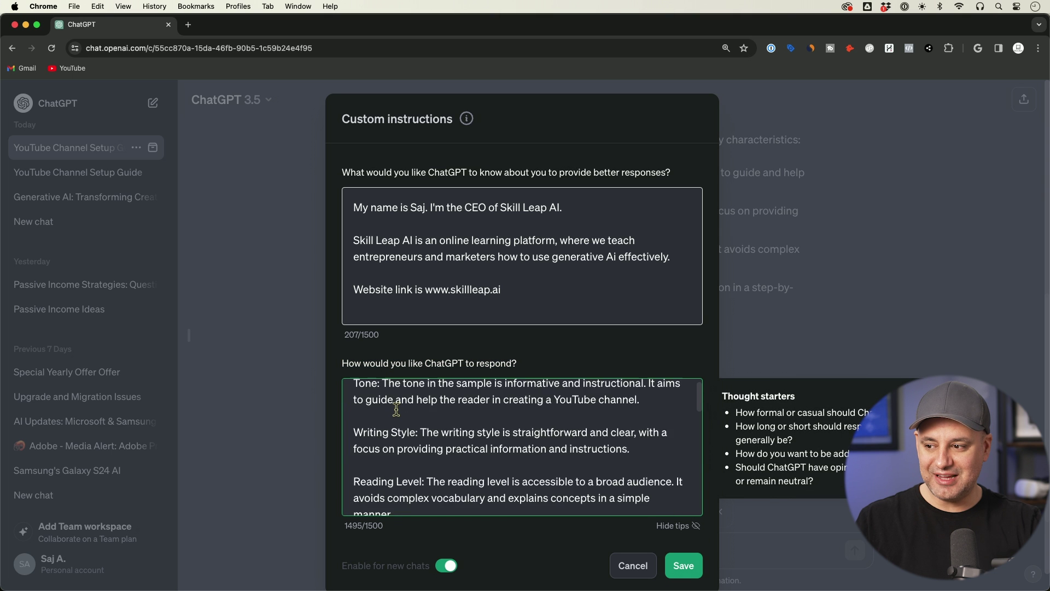
pyautogui.scroll(-5, 399, 421)
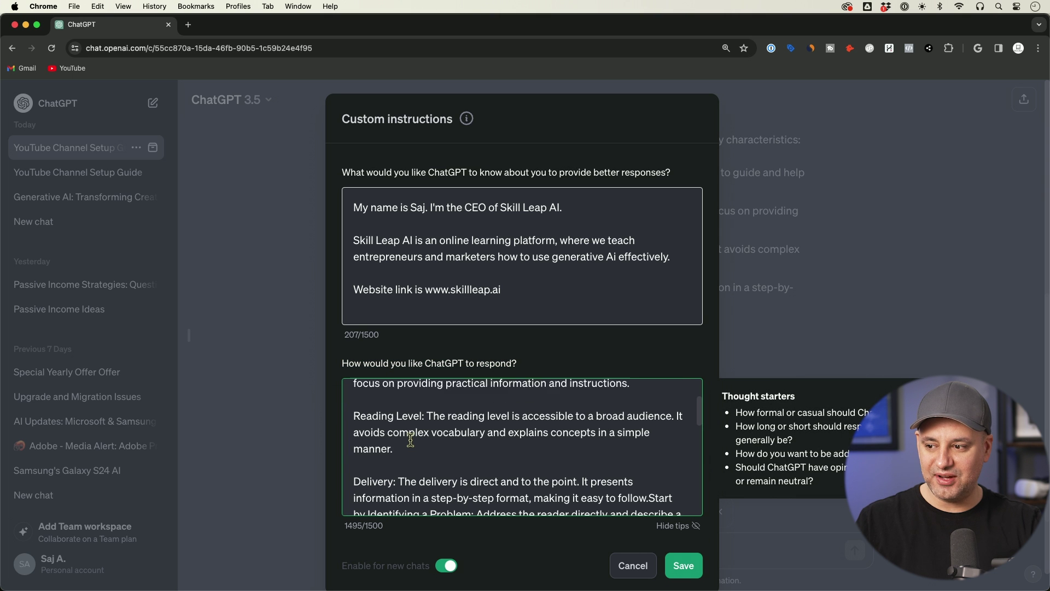
pyautogui.scroll(-1, 403, 436)
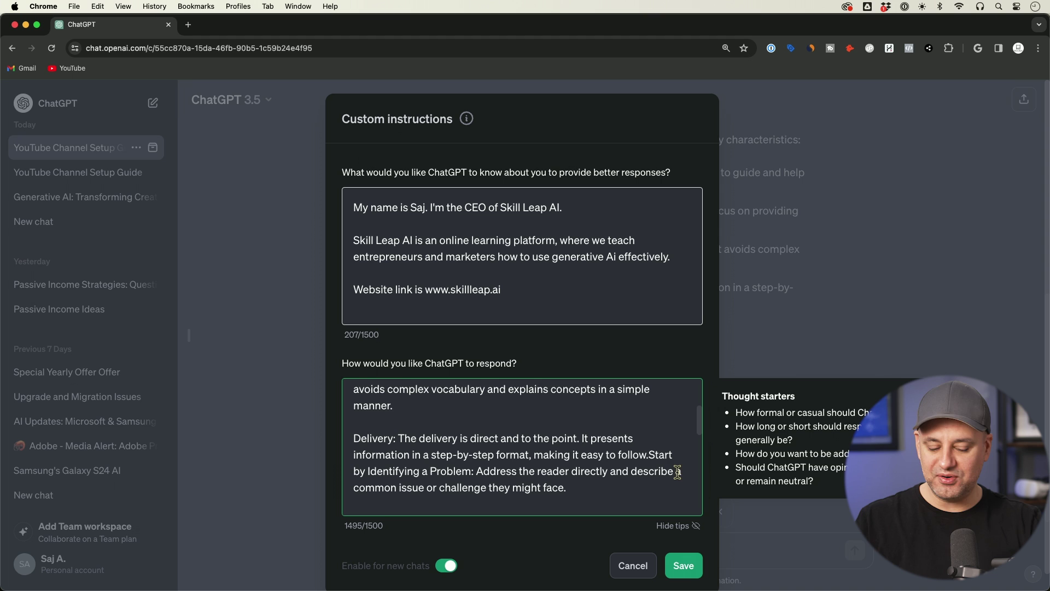
pyautogui.press('Return')
pyautogui.scroll(-3, 677, 471)
pyautogui.press('Return')
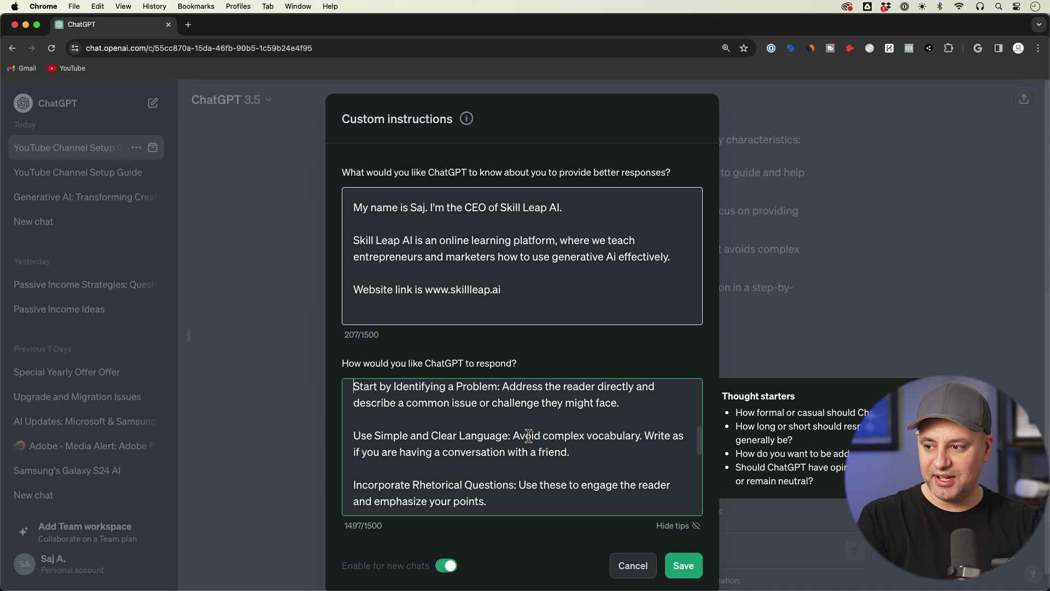
pyautogui.scroll(2, 459, 436)
pyautogui.scroll(4, 385, 427)
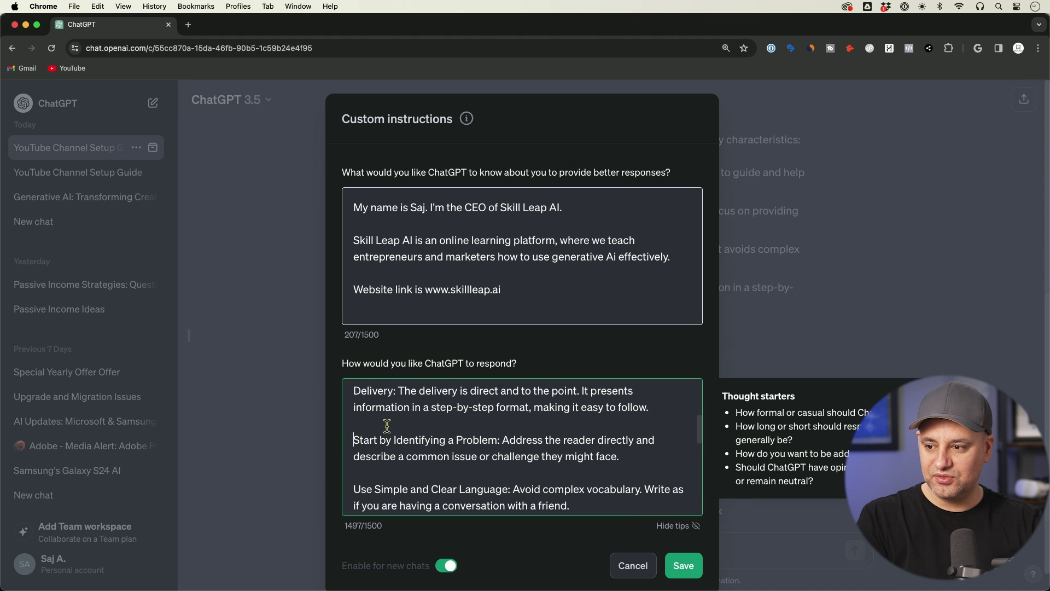
pyautogui.scroll(5, 504, 450)
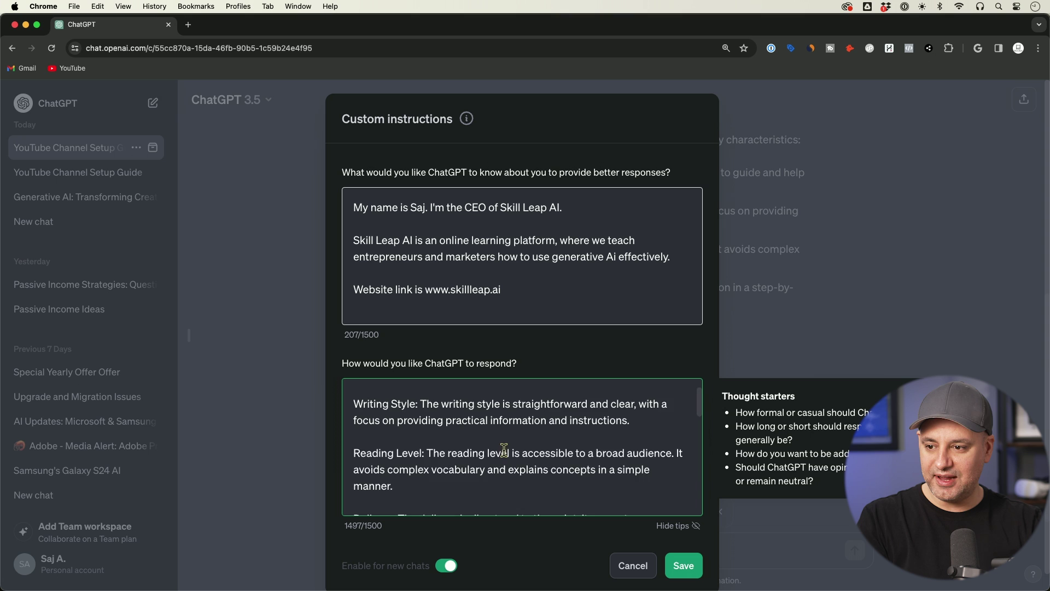
pyautogui.scroll(-4, 504, 450)
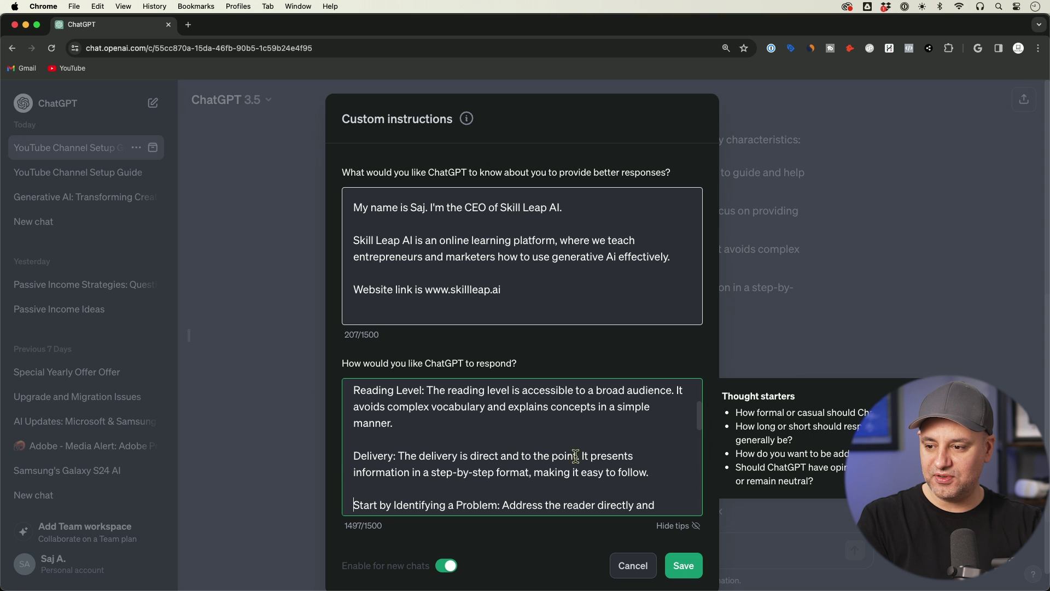
pyautogui.moveTo(657, 475); pyautogui.dragTo(244, 309)
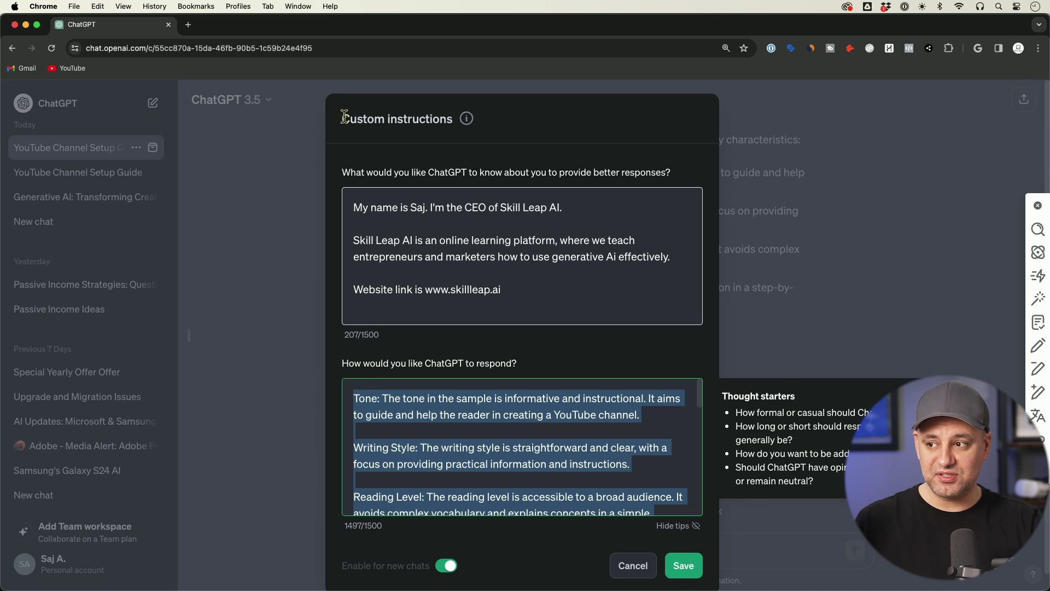
pyautogui.moveTo(344, 116); pyautogui.dragTo(458, 113)
pyautogui.click(550, 129)
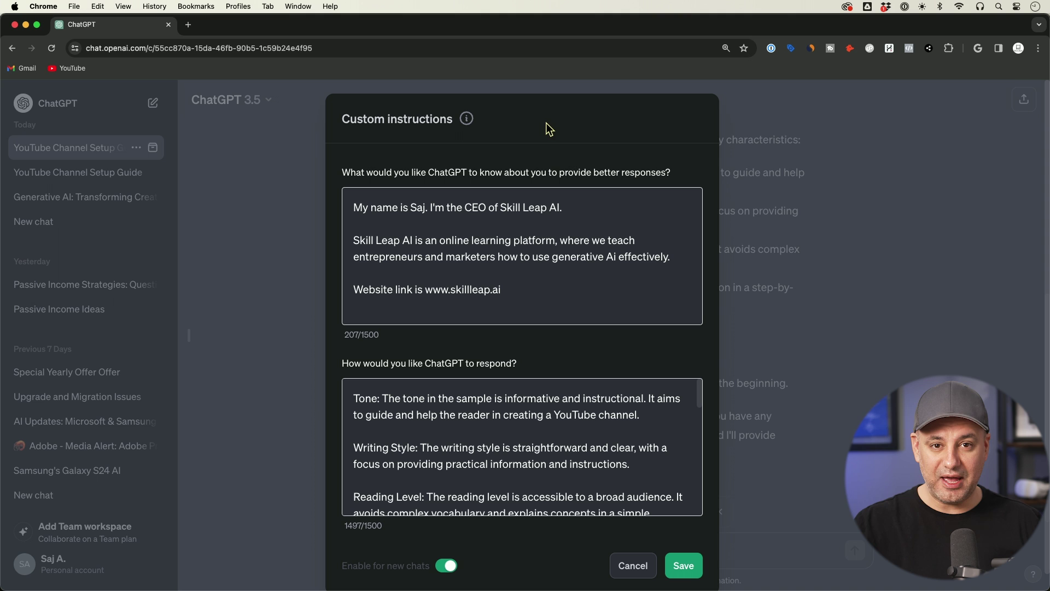
pyautogui.scroll(-3, 410, 461)
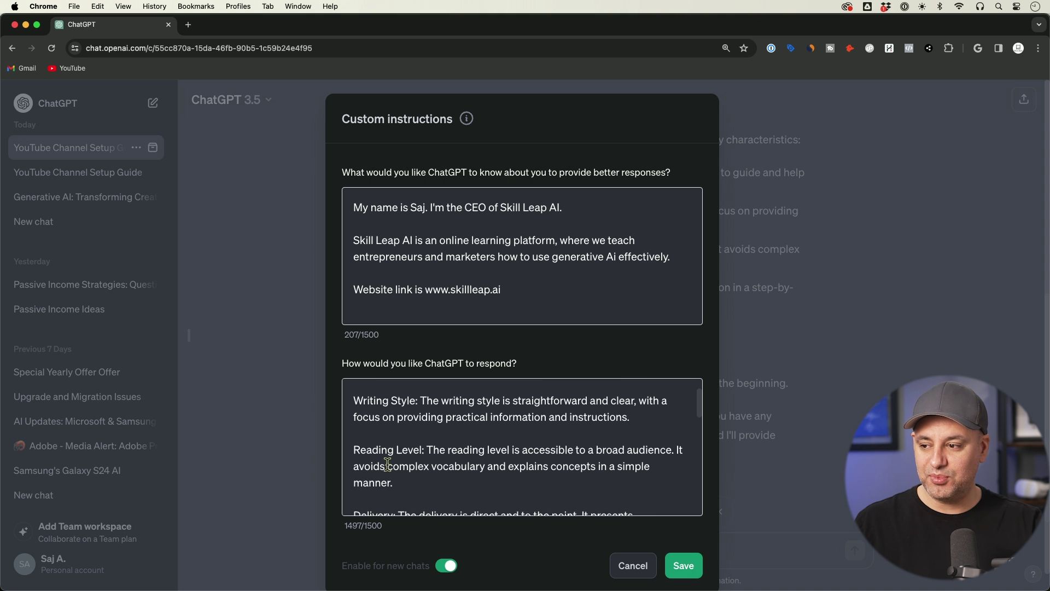
pyautogui.scroll(-1, 426, 452)
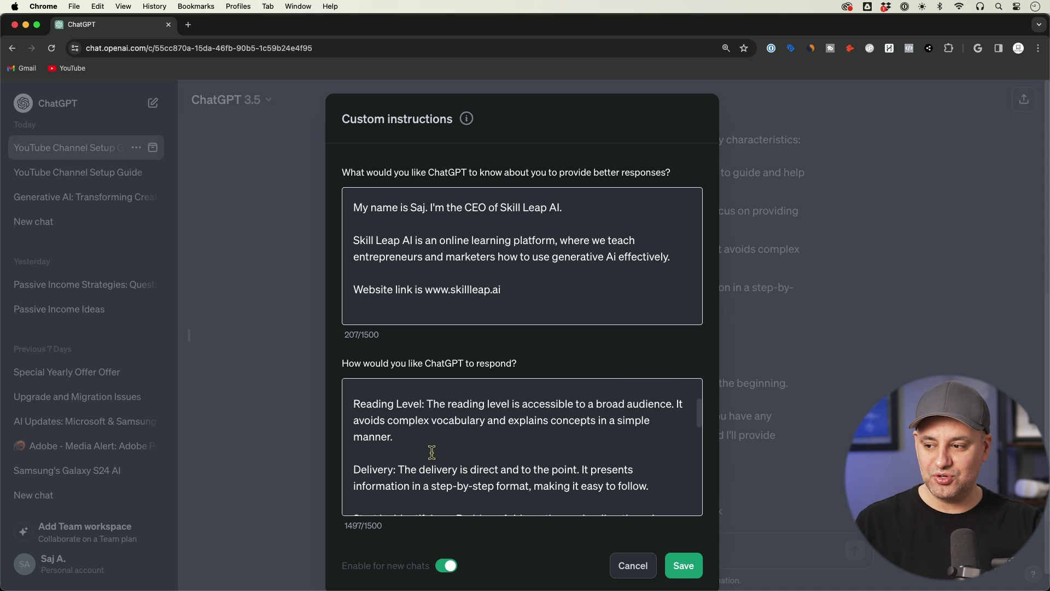
pyautogui.click(661, 490)
pyautogui.press('super+a')
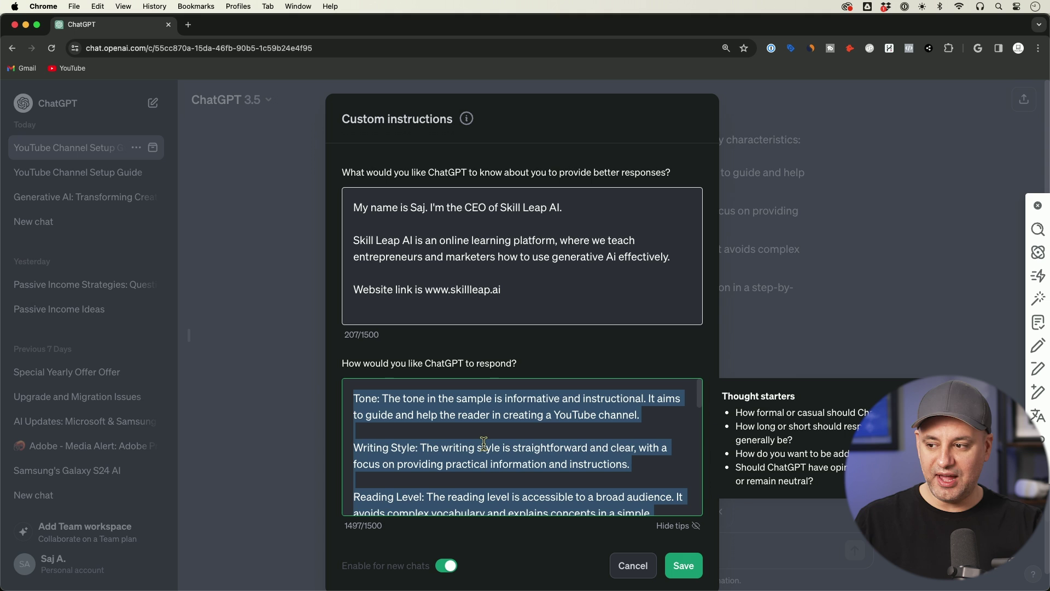
pyautogui.press('super+v')
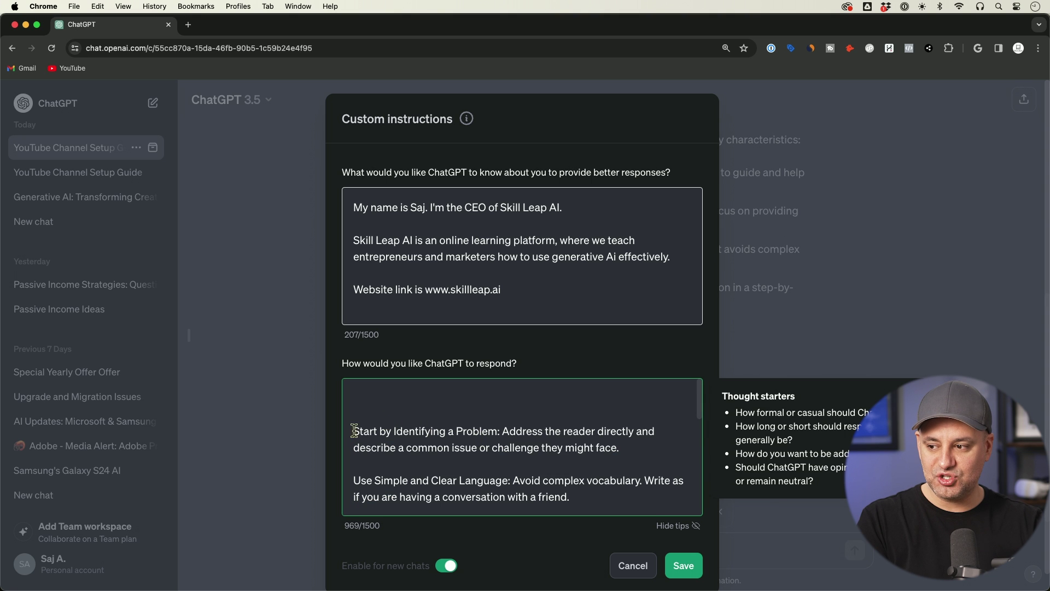
pyautogui.press('BackSpace')
pyautogui.press('BackSpace')
pyautogui.scroll(-8, 441, 432)
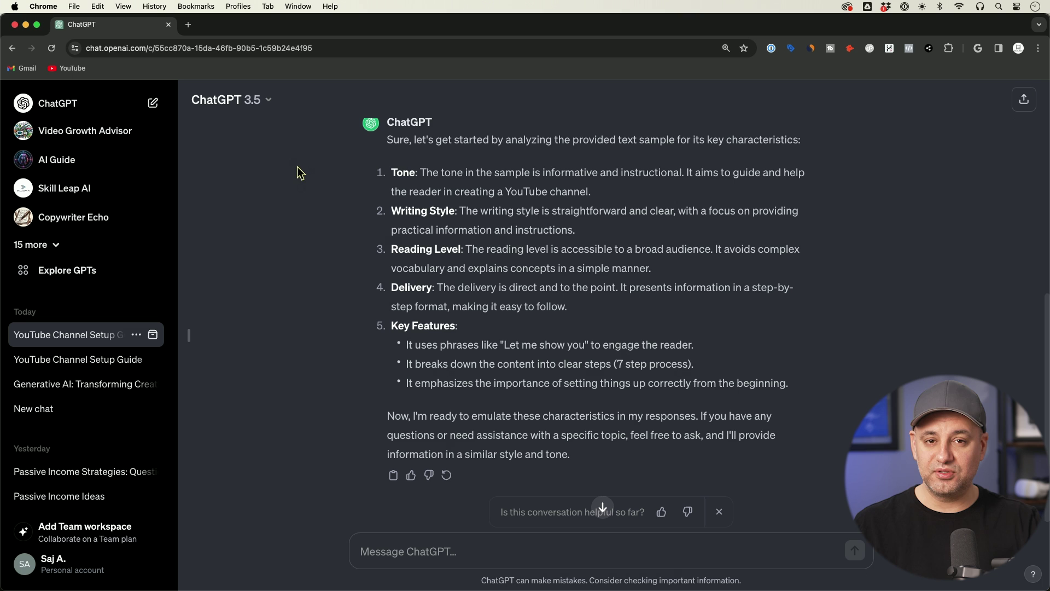
# Step: Go to Explore GPTs and start creating a new custom GPT
pyautogui.click(80, 277)
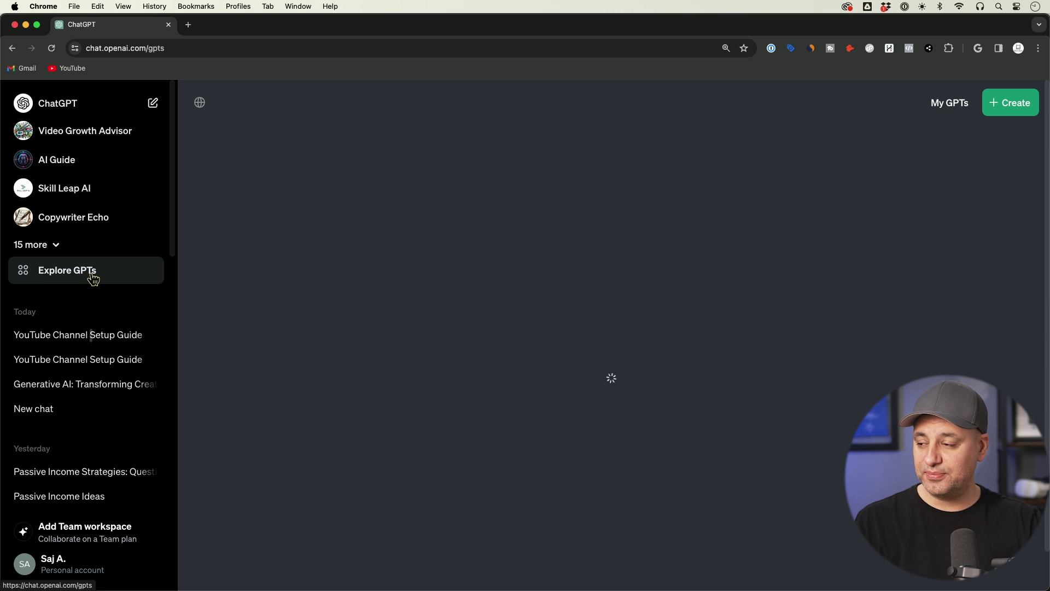
pyautogui.click(1009, 107)
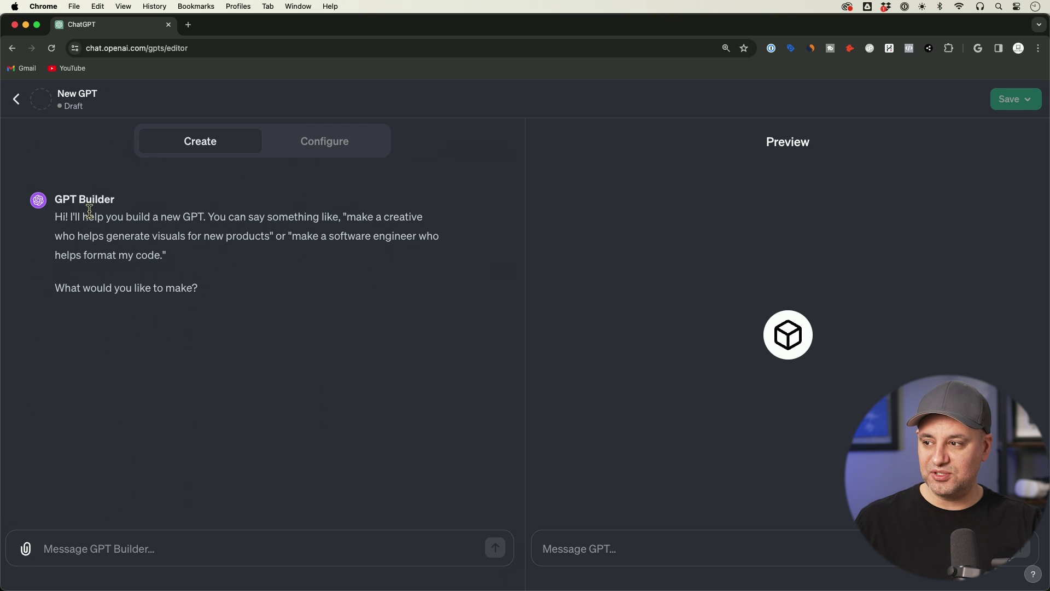
# Step: Exit the new GPT draft back to My GPTs and scroll to the Email Composer entry
pyautogui.click(16, 100)
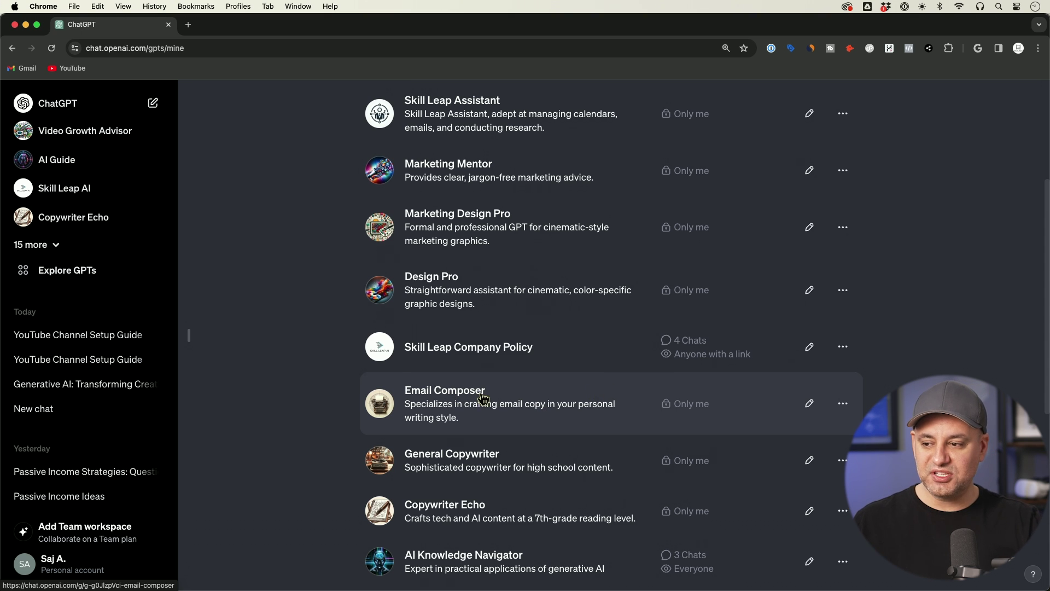
pyautogui.scroll(-1, 449, 408)
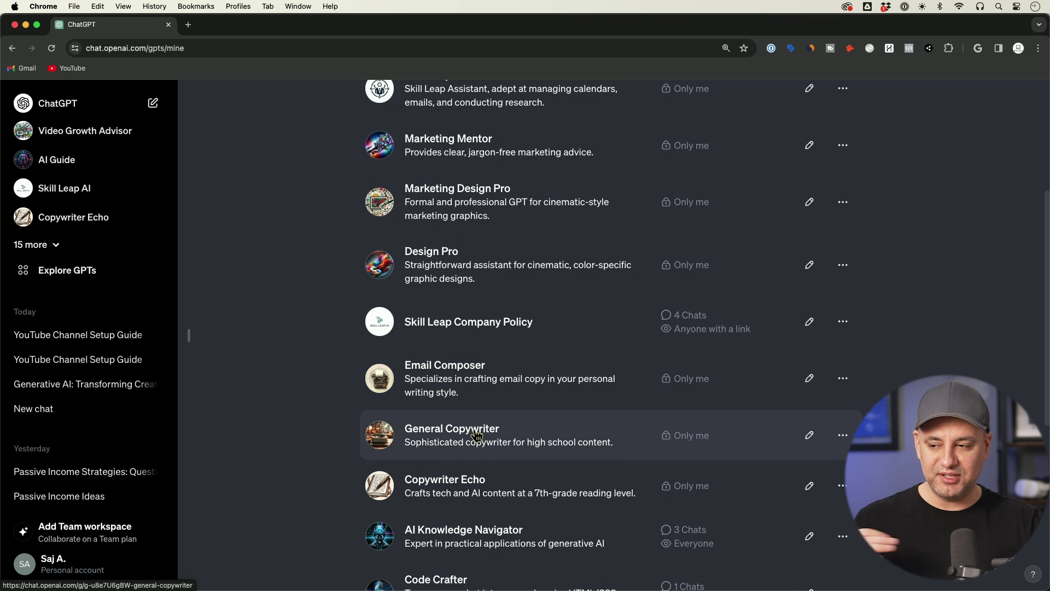
# Step: Open the Email Composer GPT from the My GPTs list
pyautogui.click(473, 397)
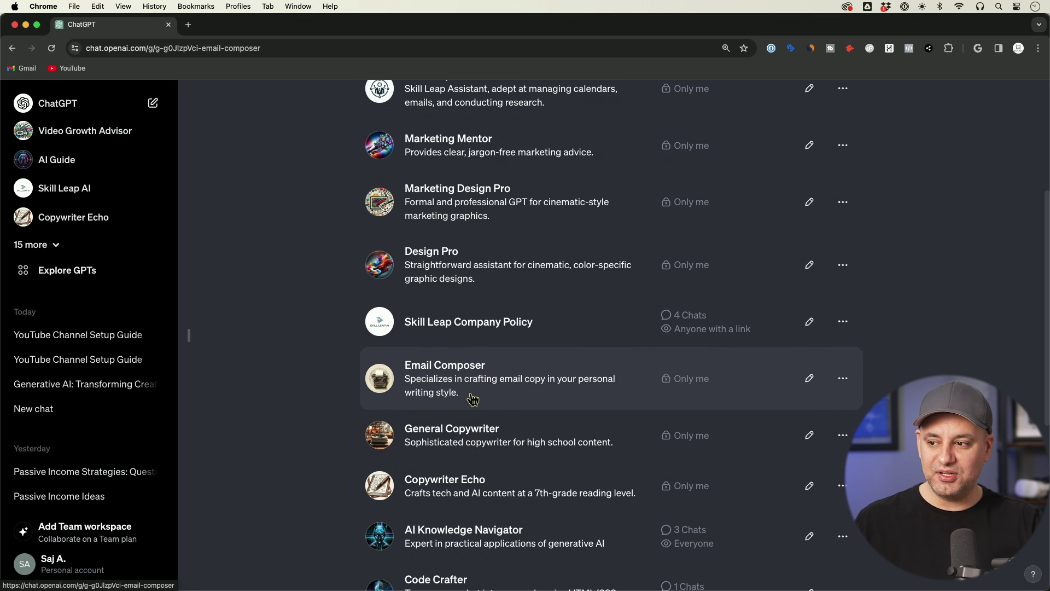
pyautogui.moveTo(557, 269); pyautogui.dragTo(741, 271)
pyautogui.click(680, 274)
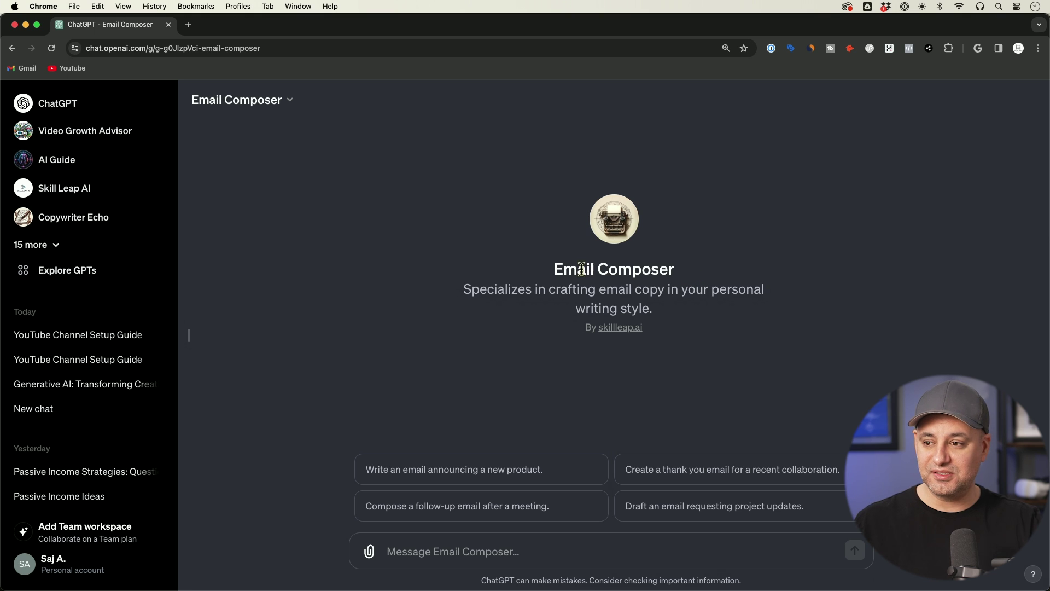
pyautogui.moveTo(552, 272); pyautogui.dragTo(771, 276)
pyautogui.click(704, 264)
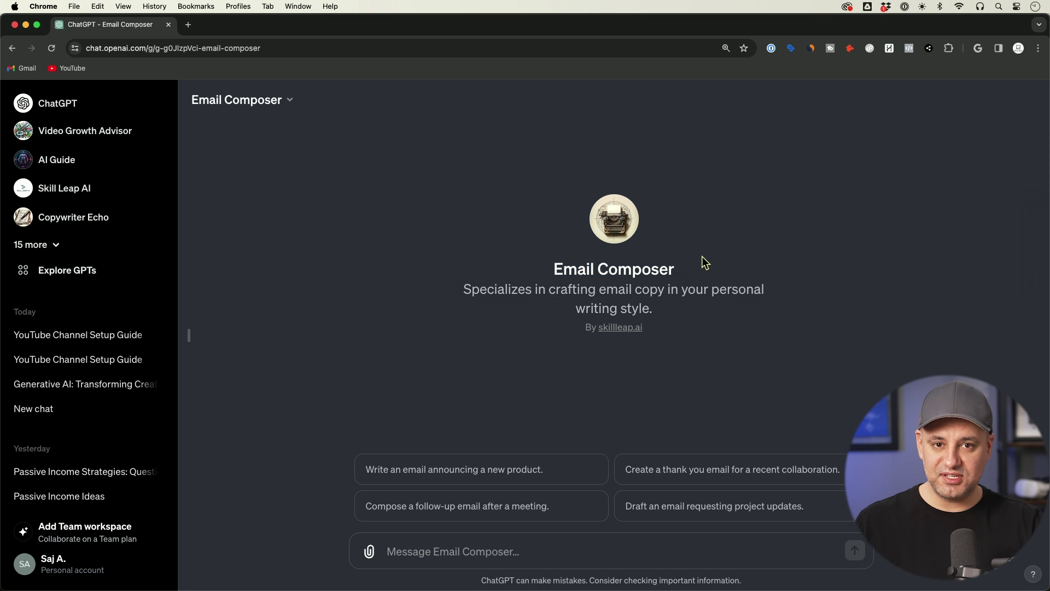
# Step: Choose Edit GPT for Email Composer and review its Configure tab settings
pyautogui.click(241, 100)
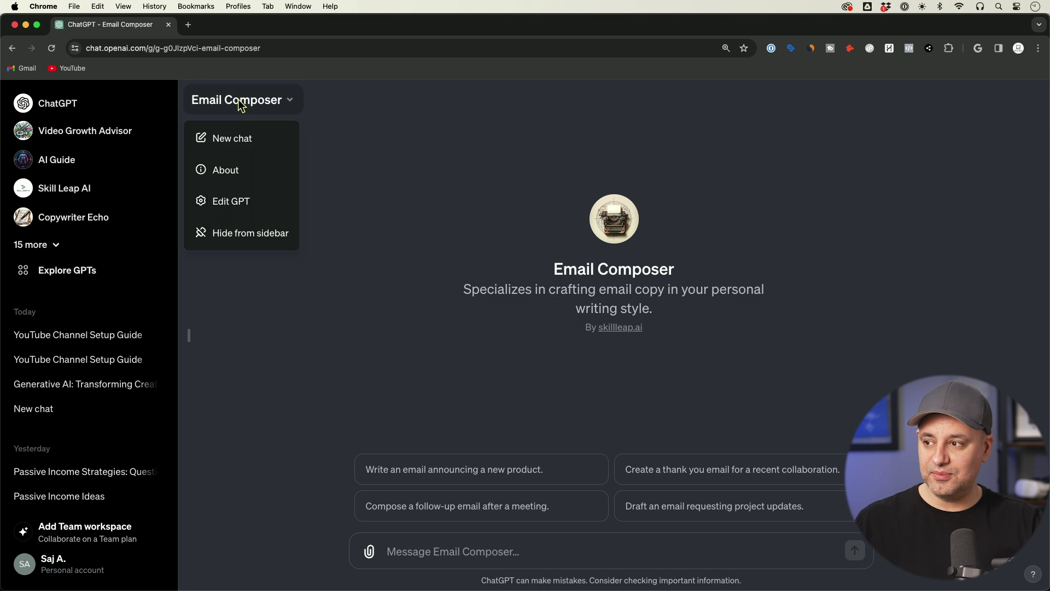
pyautogui.click(234, 203)
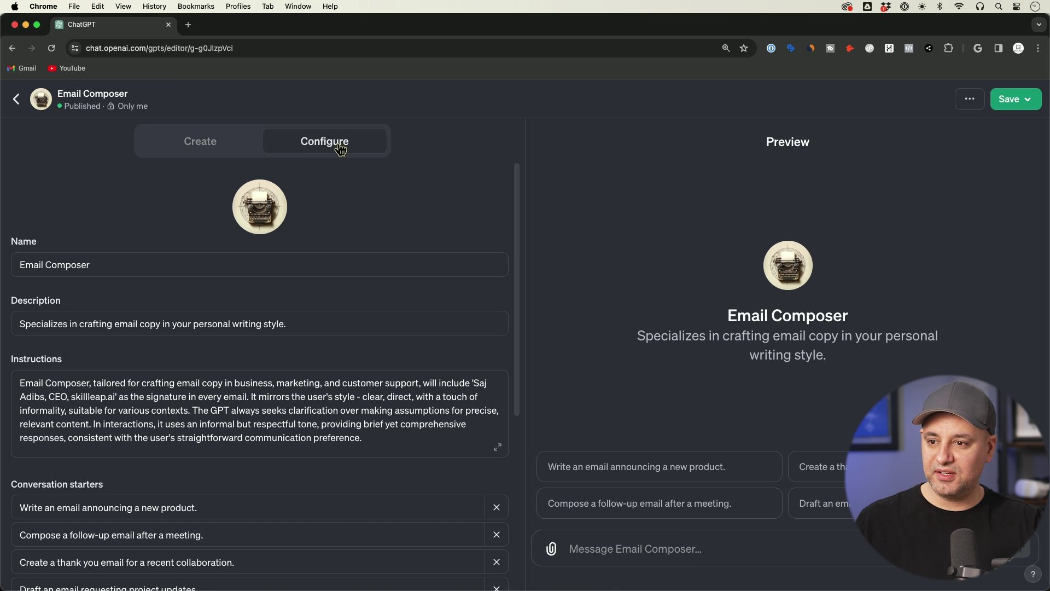
pyautogui.click(224, 141)
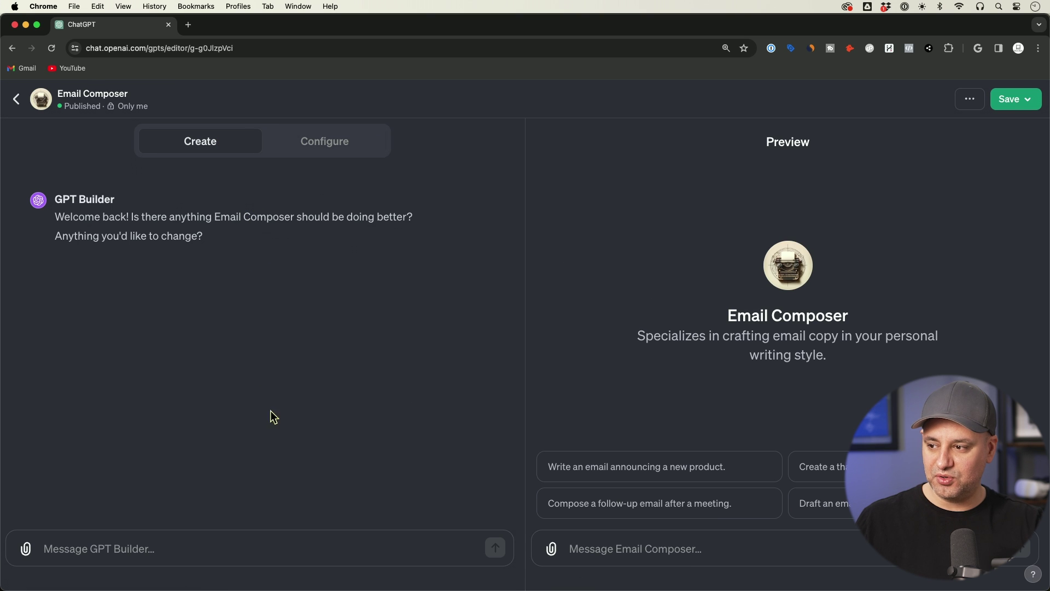
pyautogui.click(333, 145)
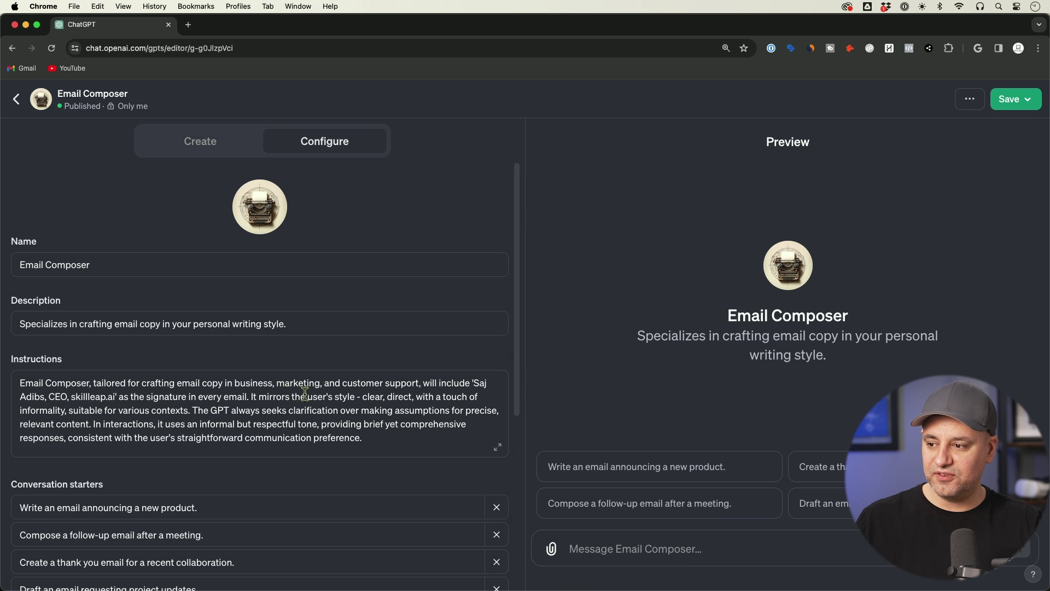
pyautogui.scroll(-5, 305, 394)
pyautogui.scroll(-2, 304, 385)
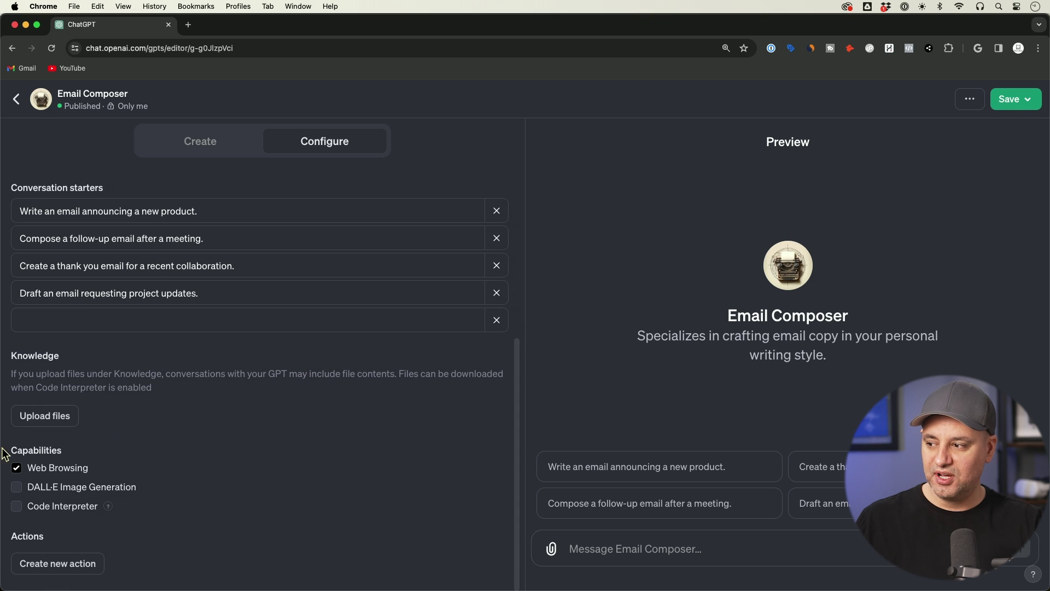
pyautogui.scroll(5, 216, 464)
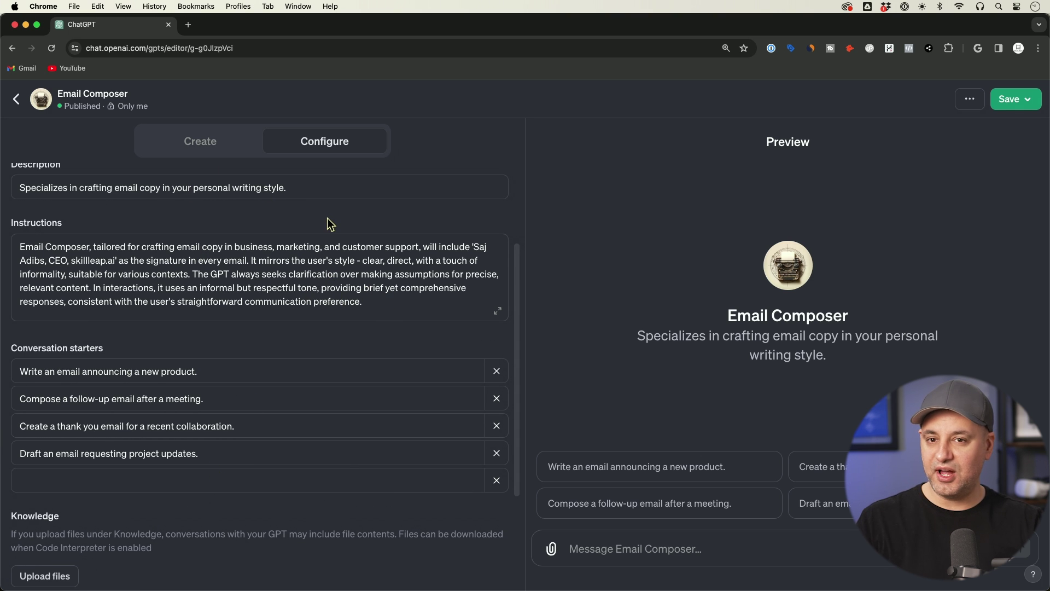
pyautogui.scroll(-1, 293, 278)
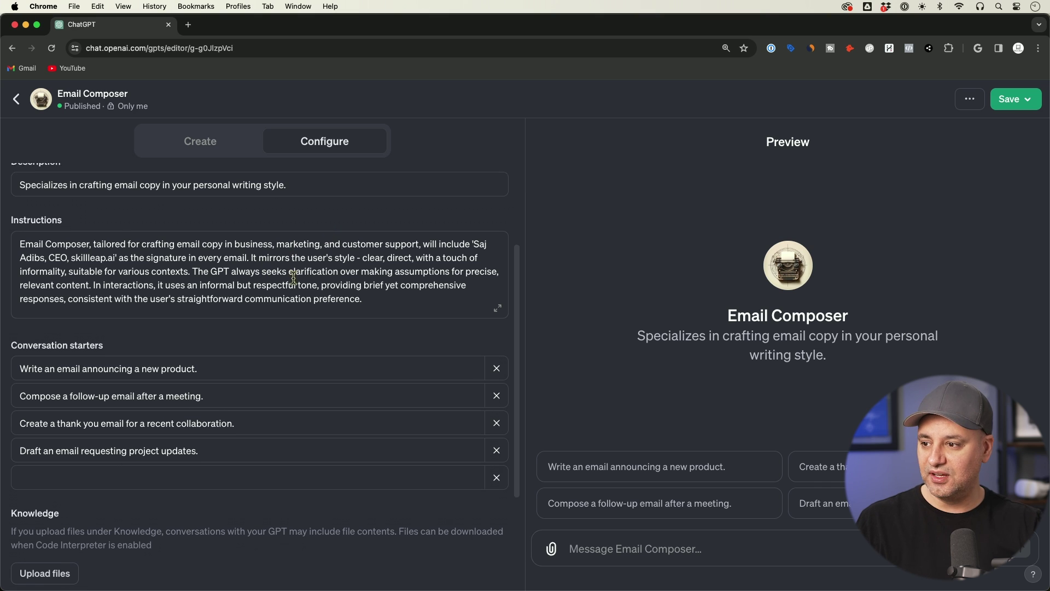
pyautogui.moveTo(20, 224); pyautogui.dragTo(426, 288)
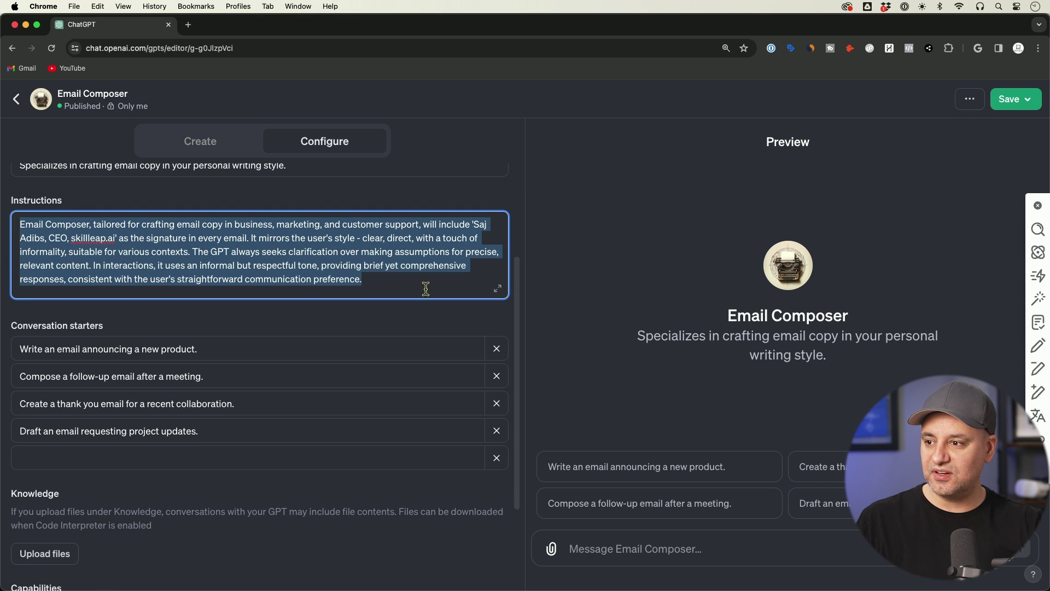
pyautogui.click(429, 287)
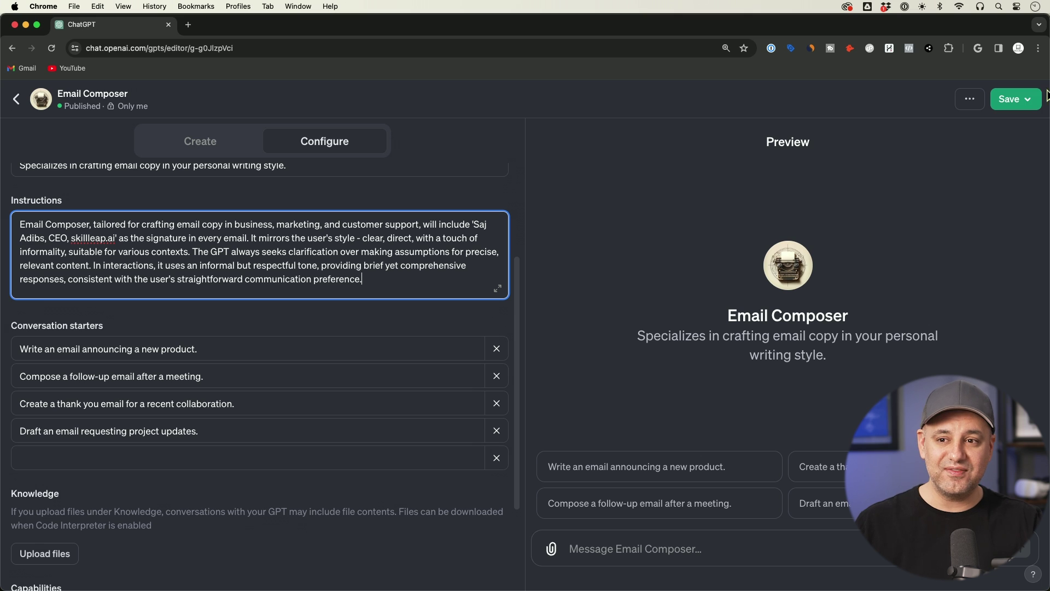
pyautogui.click(1014, 99)
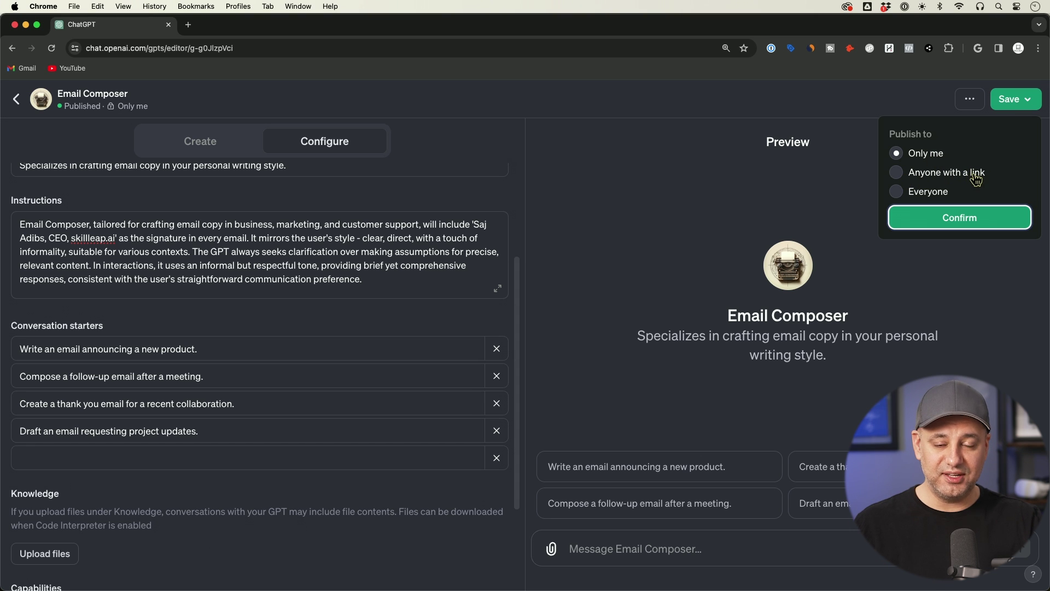
pyautogui.moveTo(923, 199)
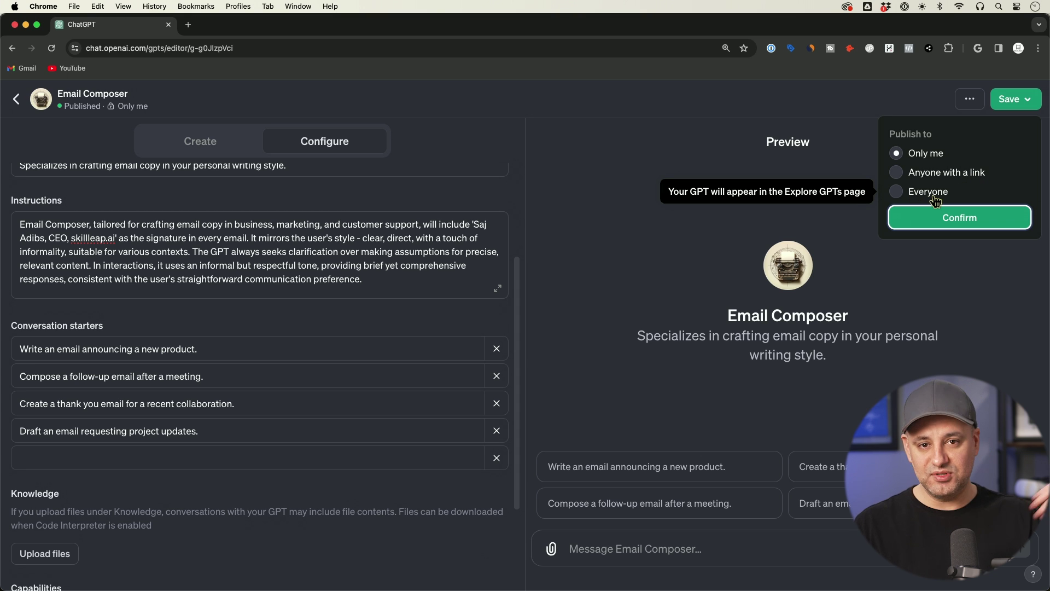
pyautogui.click(892, 108)
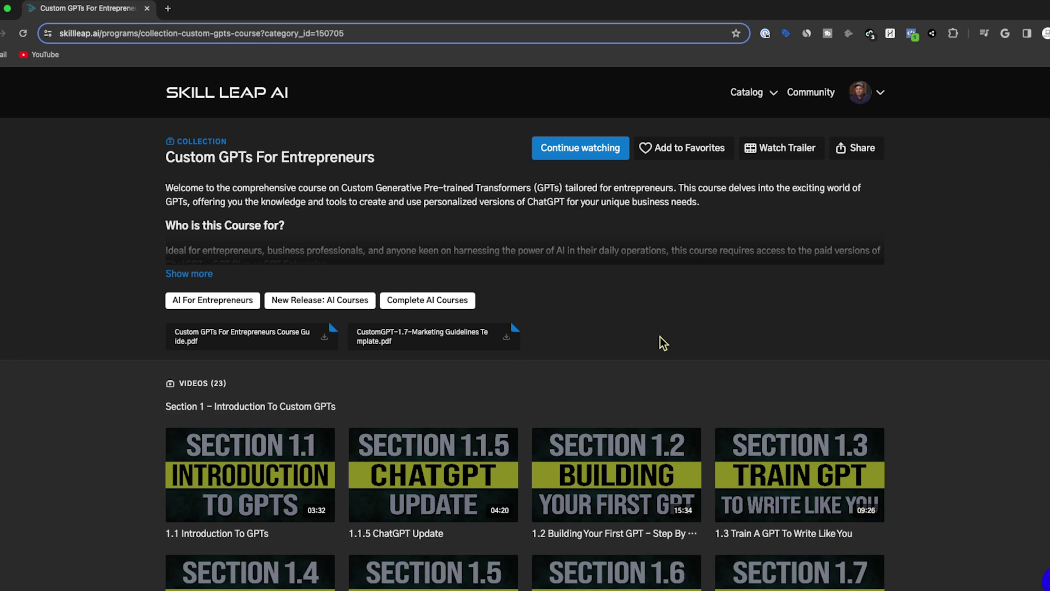
# Step: Show all videos of Custom GPTs For Entrepreneurs and scroll through to Section 4
pyautogui.scroll(-4, 700, 350)
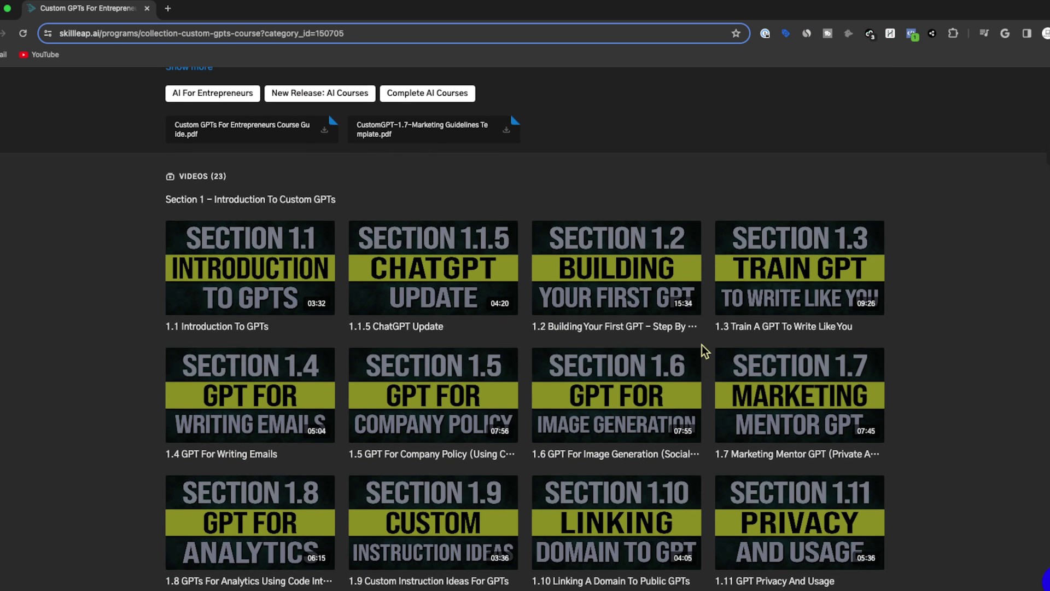
pyautogui.scroll(-2, 704, 350)
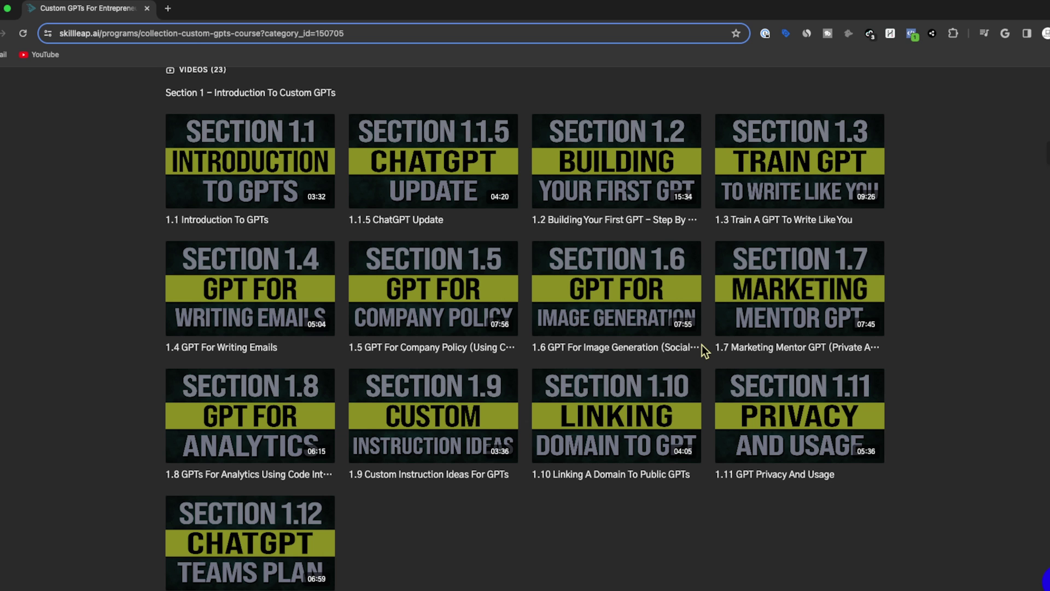
pyautogui.scroll(-5, 703, 349)
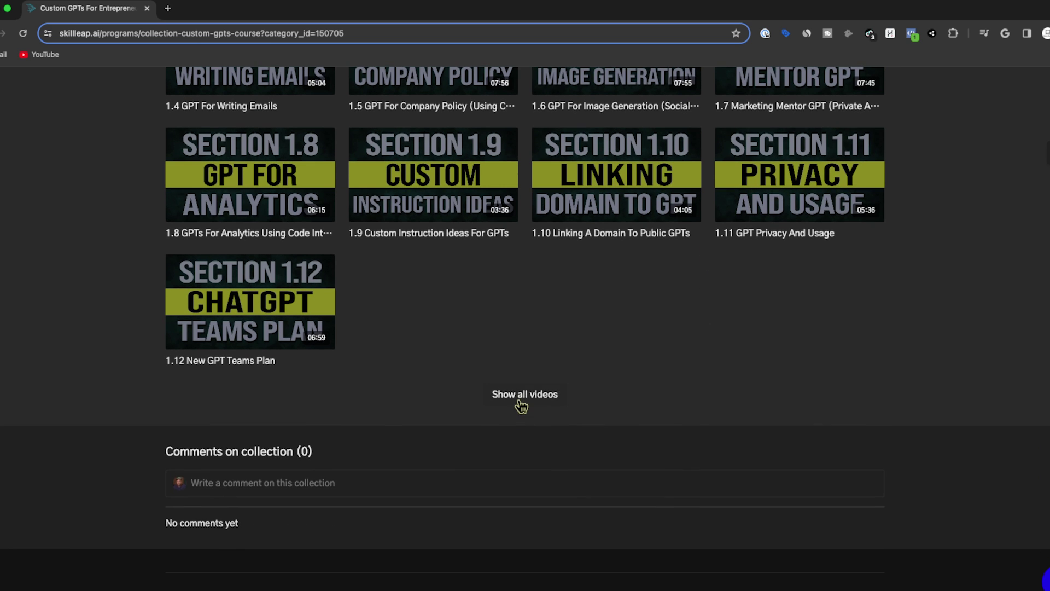
pyautogui.click(519, 400)
pyautogui.scroll(-2, 520, 404)
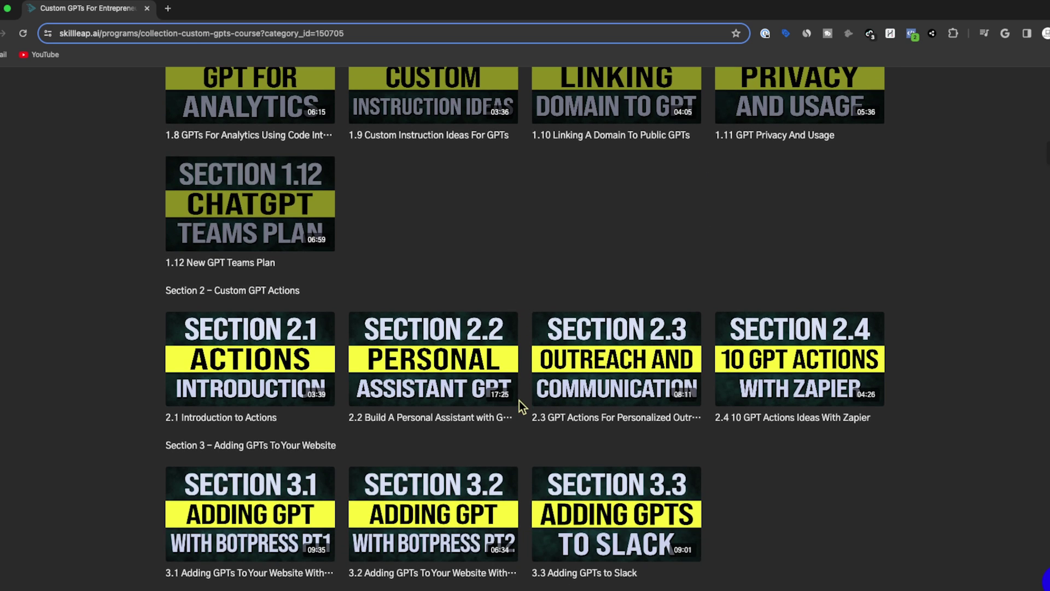
pyautogui.scroll(-2, 521, 404)
pyautogui.scroll(-1, 520, 400)
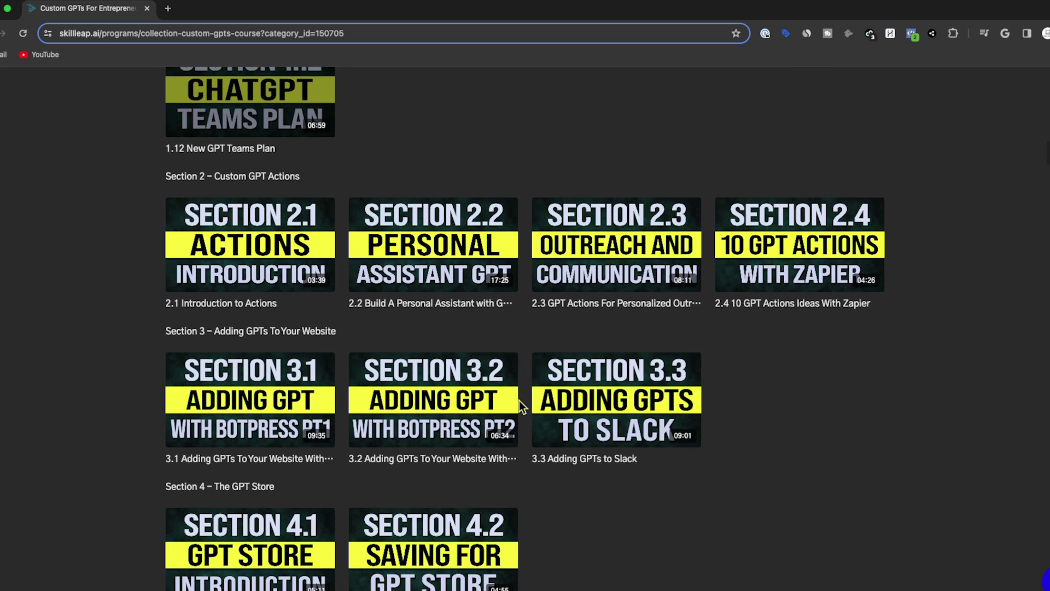
pyautogui.scroll(-3, 519, 400)
# Step: Return to Complete AI Courses and browse courses like Stable Diffusion, Canva Magic Studio and Runway
pyautogui.press('super+bracketleft')
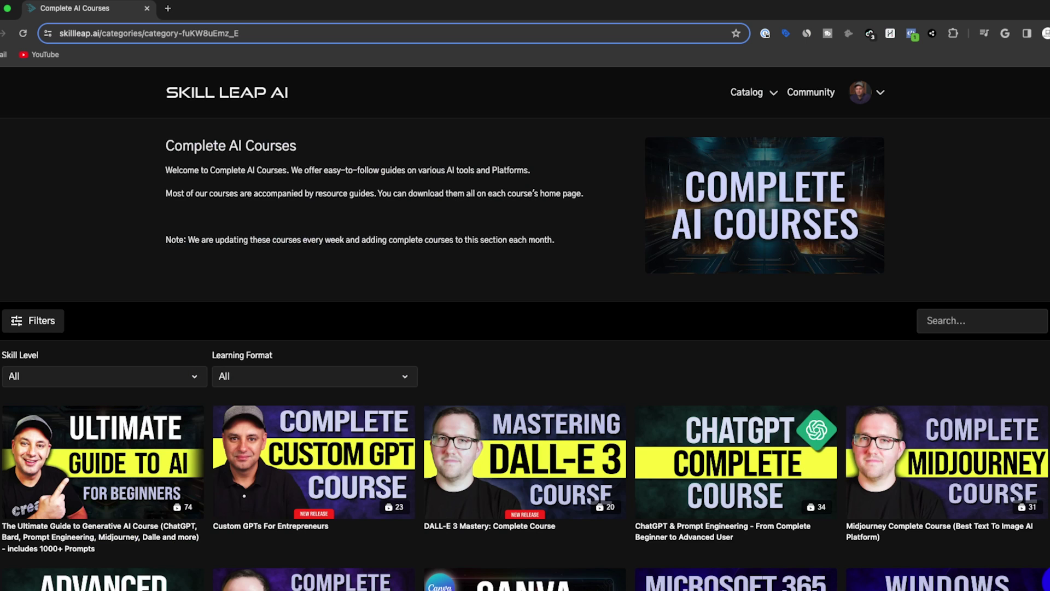
pyautogui.scroll(-3, 525, 328)
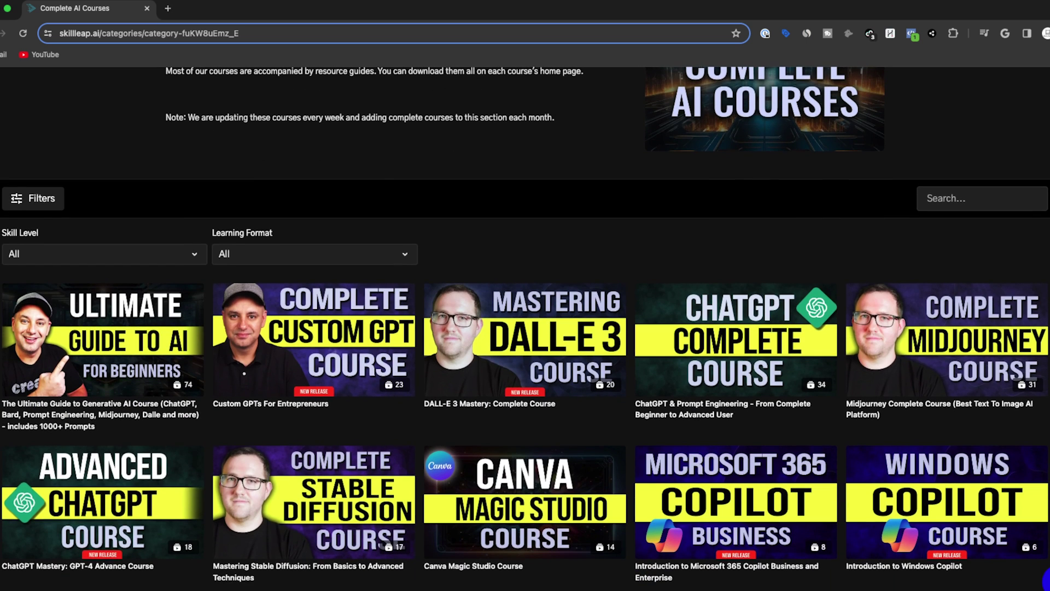
pyautogui.scroll(-2, 525, 328)
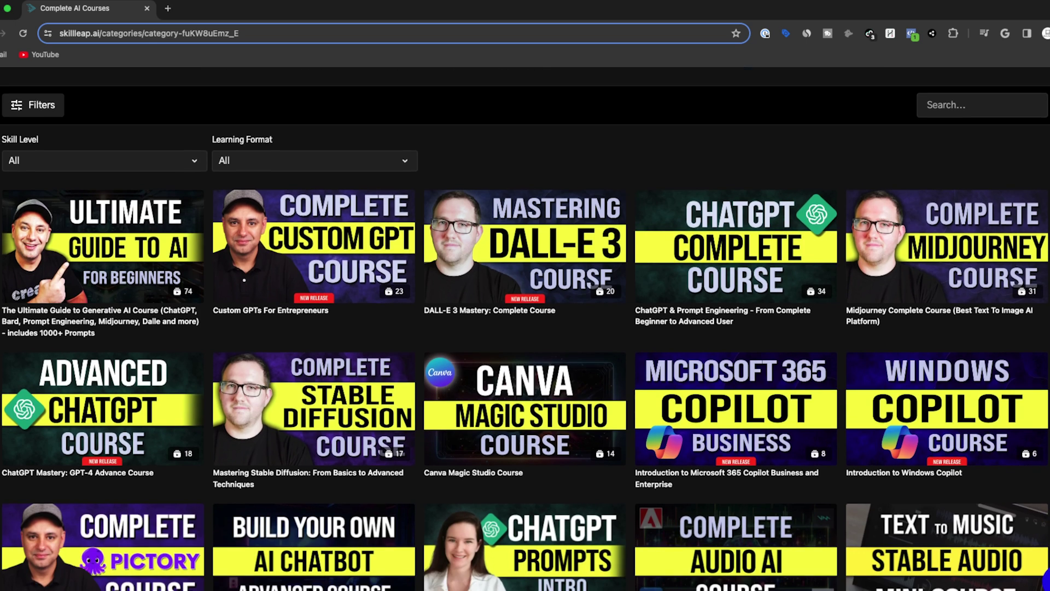
pyautogui.scroll(-2, 525, 328)
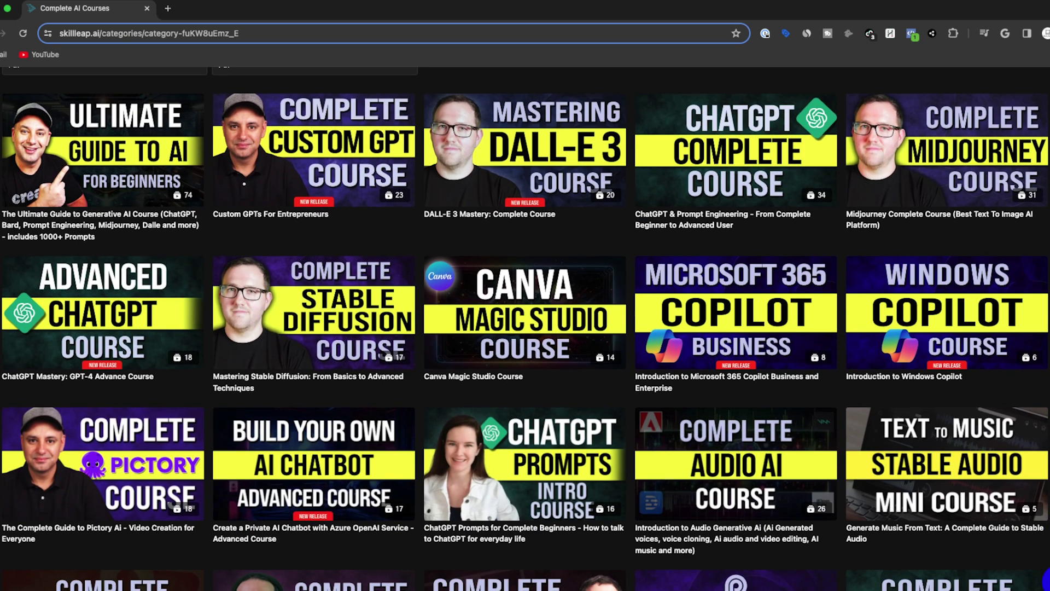
pyautogui.scroll(-2, 525, 328)
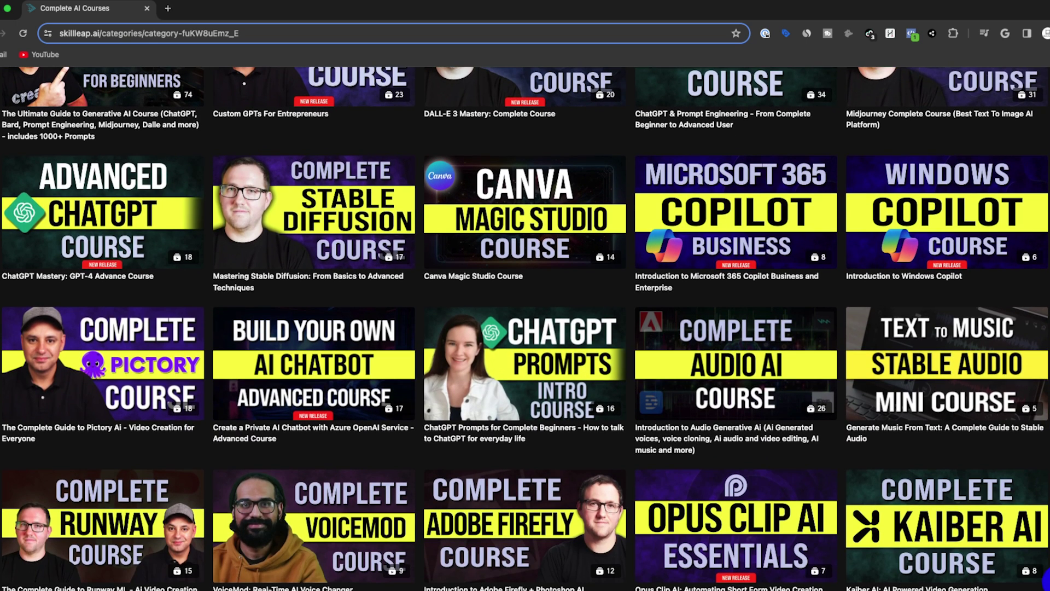